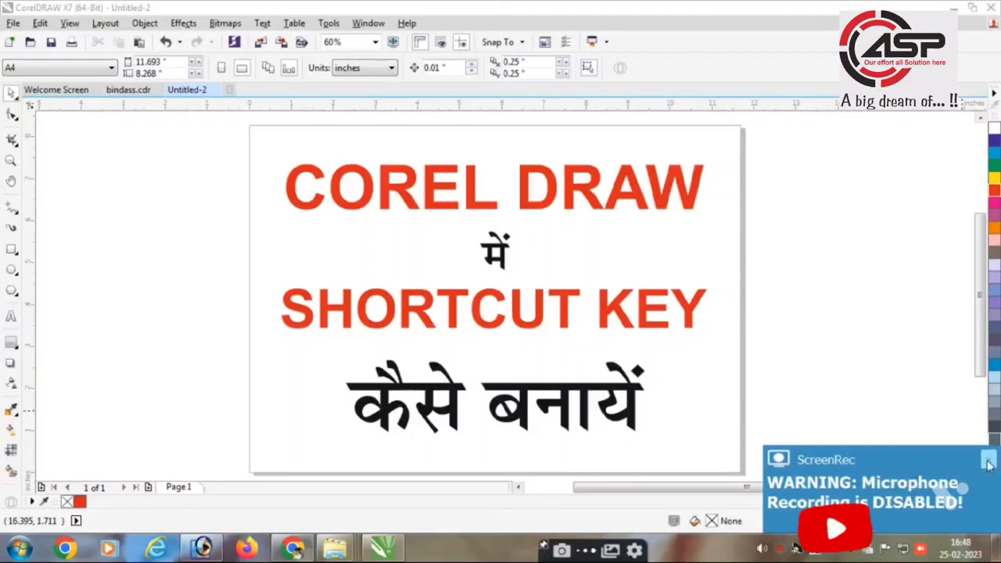
- Add a two-line 'POWER CLI' / 'MAP' text beside the page, then delete it
{"action": "left_click", "coordinate": [988, 465]}
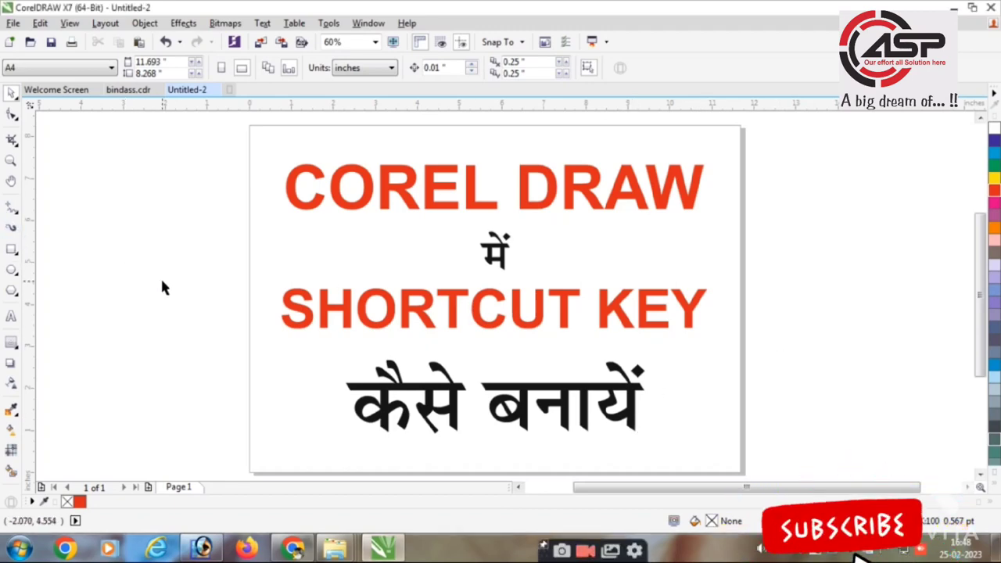
{"action": "key", "text": "F8"}
{"action": "left_click", "coordinate": [96, 234]}
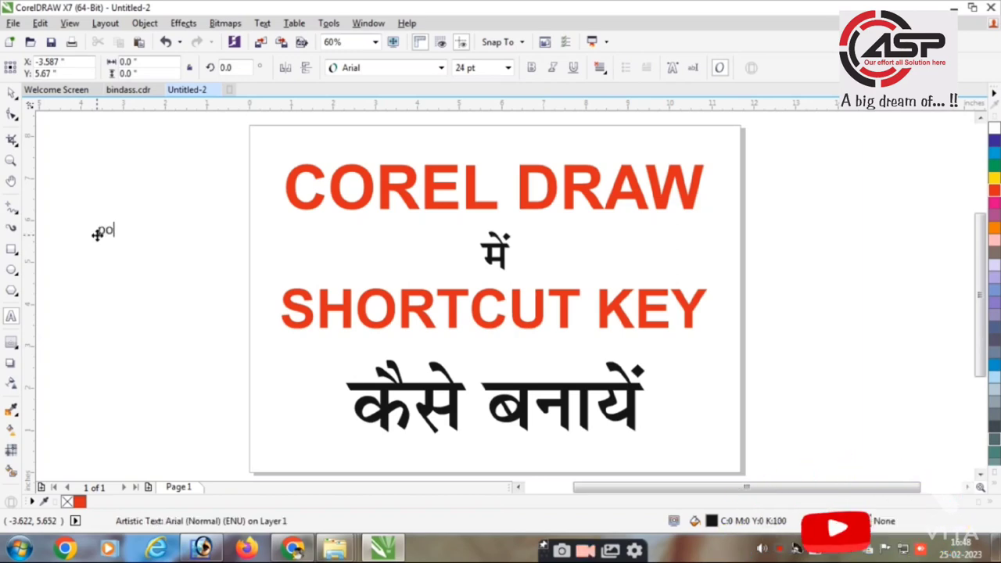
{"action": "type", "text": "POW"}
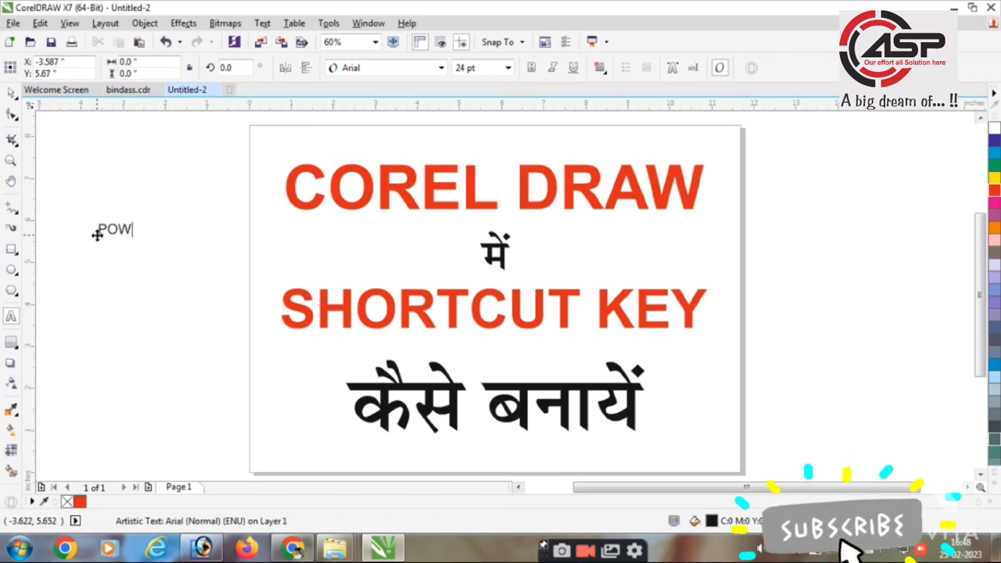
{"action": "type", "text": "ER CLIP"}
{"action": "key", "text": "Return"}
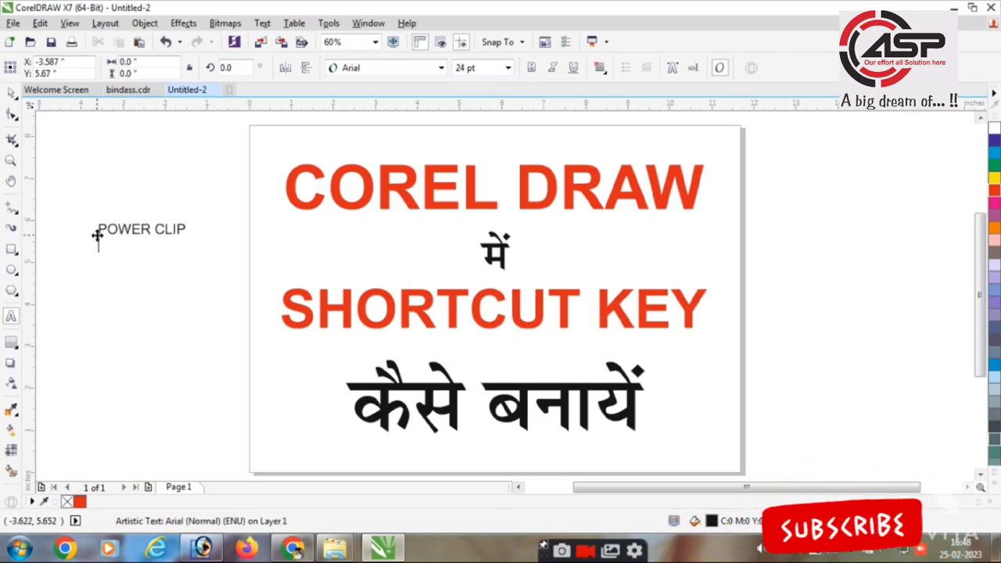
{"action": "type", "text": "BITMAP"}
{"action": "key", "text": "Return"}
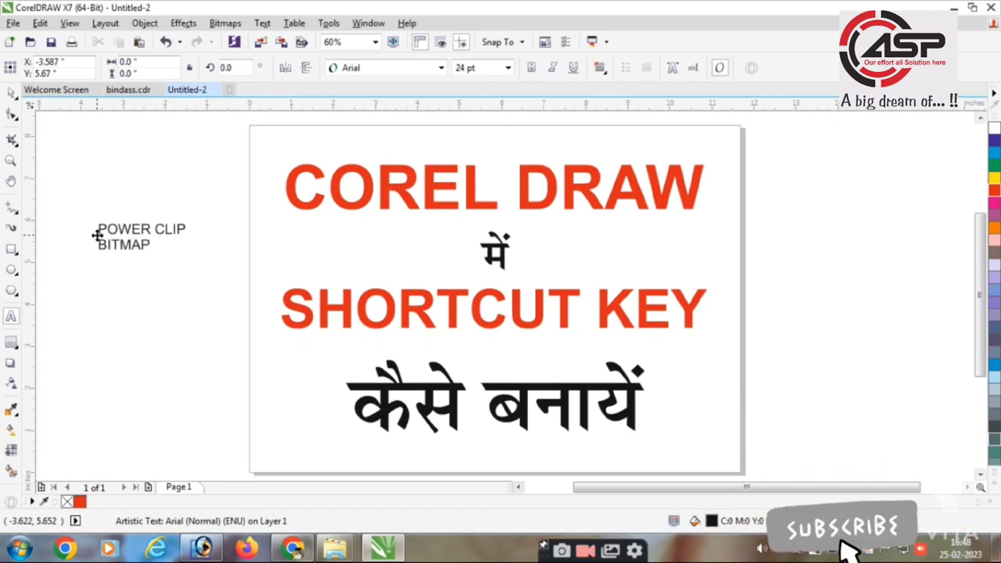
{"action": "key", "text": "ctrl+space"}
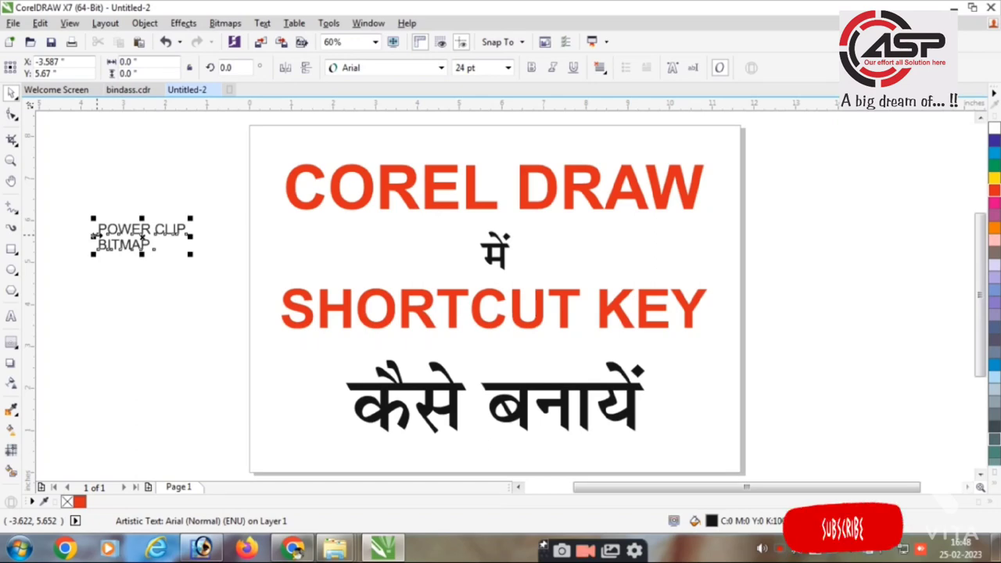
{"action": "key", "text": "Delete"}
- Marquee-select the remaining title text on the page and delete it
{"action": "scroll", "coordinate": [436, 268], "scroll_direction": "down", "scroll_amount": 2}
{"action": "scroll", "coordinate": [436, 269], "scroll_direction": "up", "scroll_amount": 3}
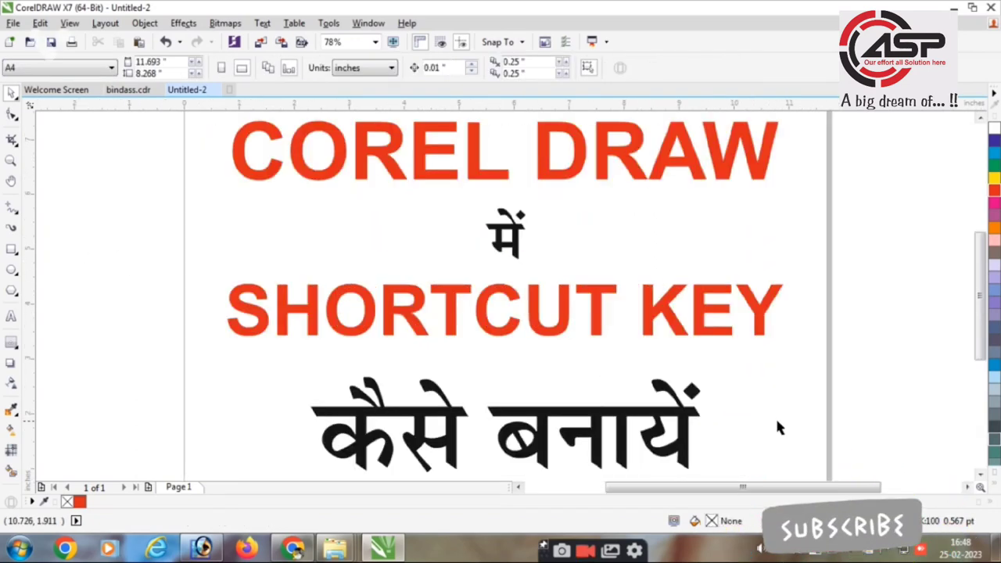
{"action": "scroll", "coordinate": [544, 341], "scroll_direction": "down", "scroll_amount": 2}
{"action": "left_click_drag", "start_coordinate": [286, 180], "coordinate": [743, 415]}
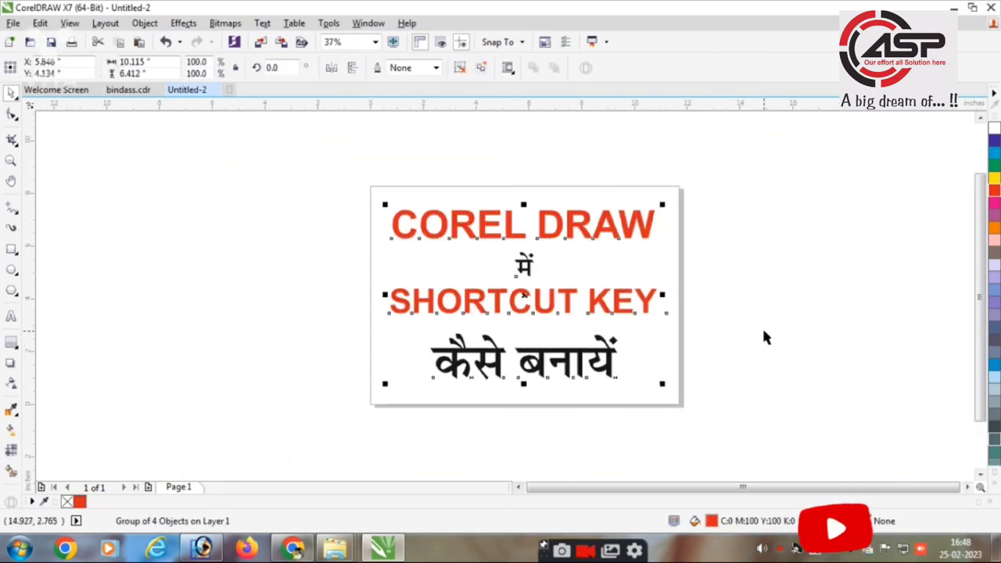
{"action": "key", "text": "Delete"}
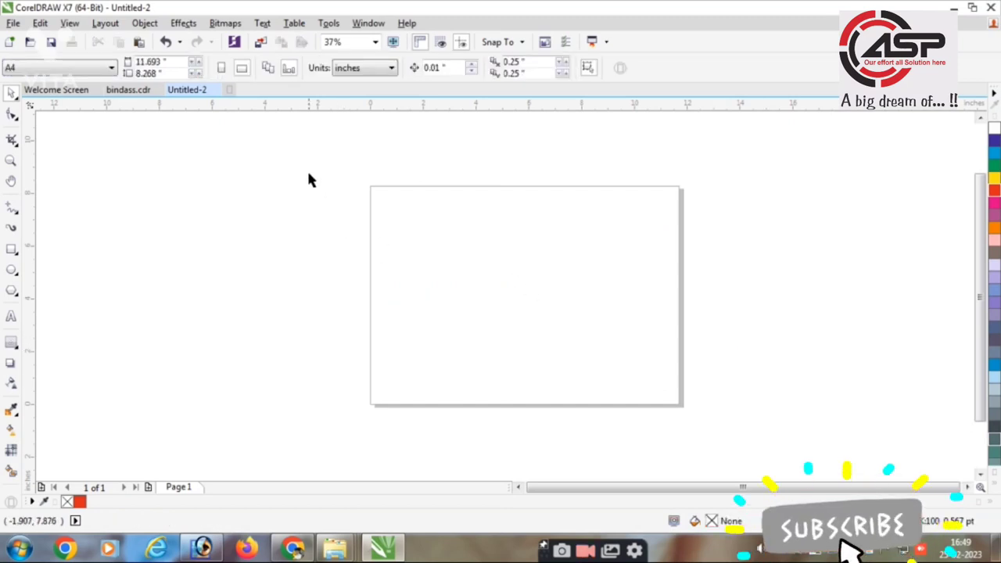
- Draw a red rectangle, then add a taller yellow copy to its left
{"action": "left_click", "coordinate": [11, 249]}
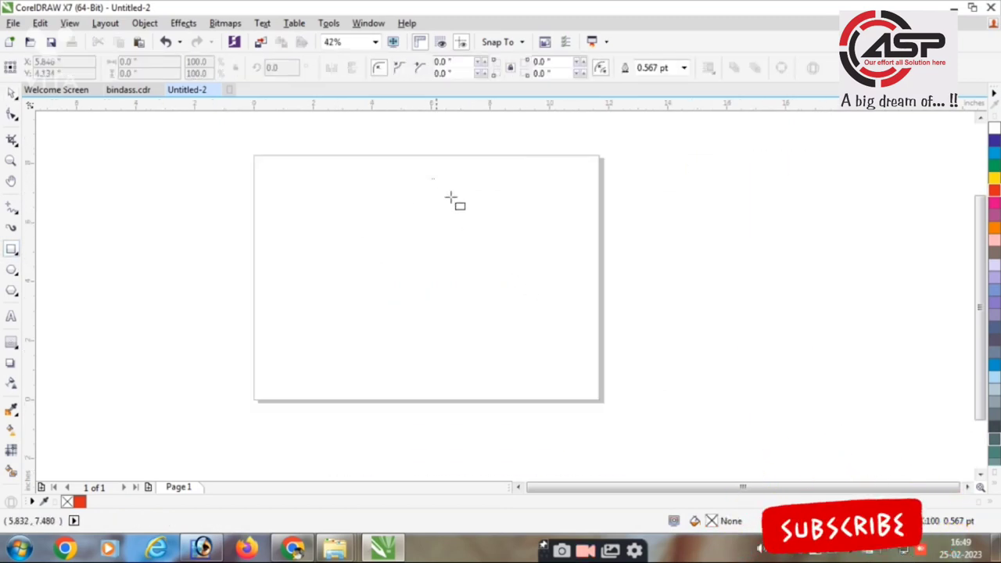
{"action": "left_click_drag", "start_coordinate": [432, 178], "coordinate": [512, 243]}
{"action": "left_click", "coordinate": [995, 190]}
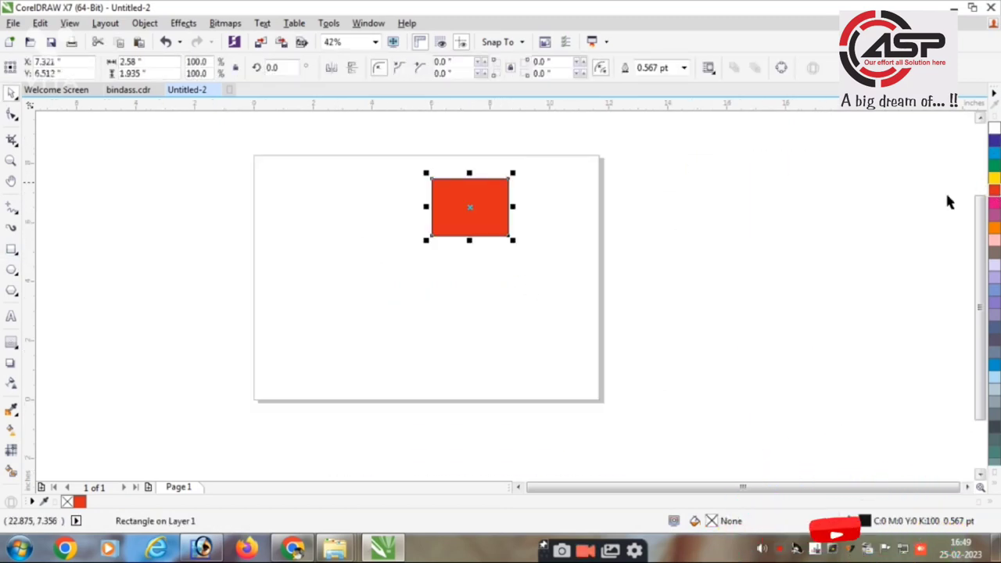
{"action": "left_click_drag", "start_coordinate": [456, 185], "coordinate": [335, 195]}
{"action": "left_click_drag", "start_coordinate": [349, 251], "coordinate": [349, 295]}
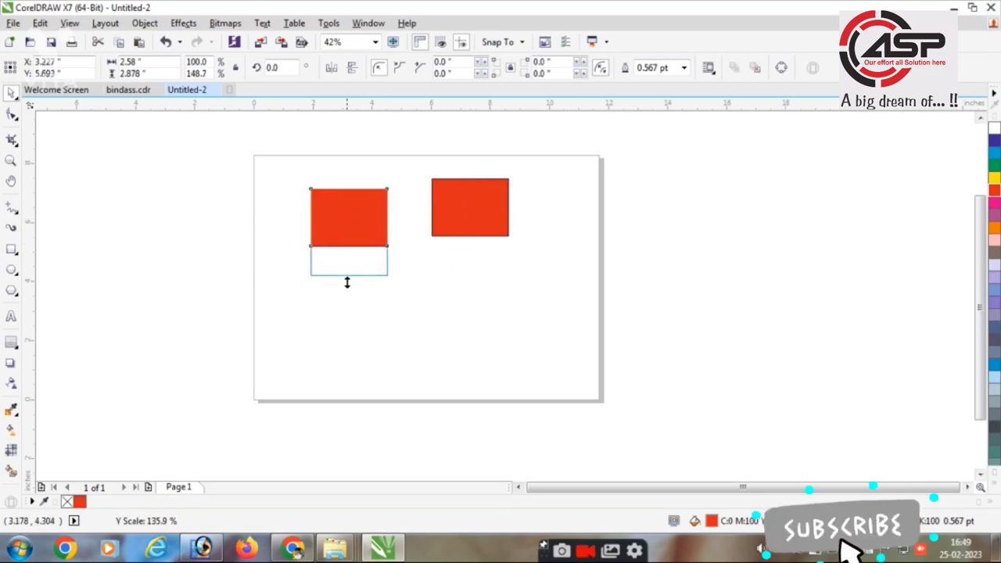
{"action": "left_click", "coordinate": [995, 179]}
{"action": "scroll", "coordinate": [380, 188], "scroll_direction": "up", "scroll_amount": 2}
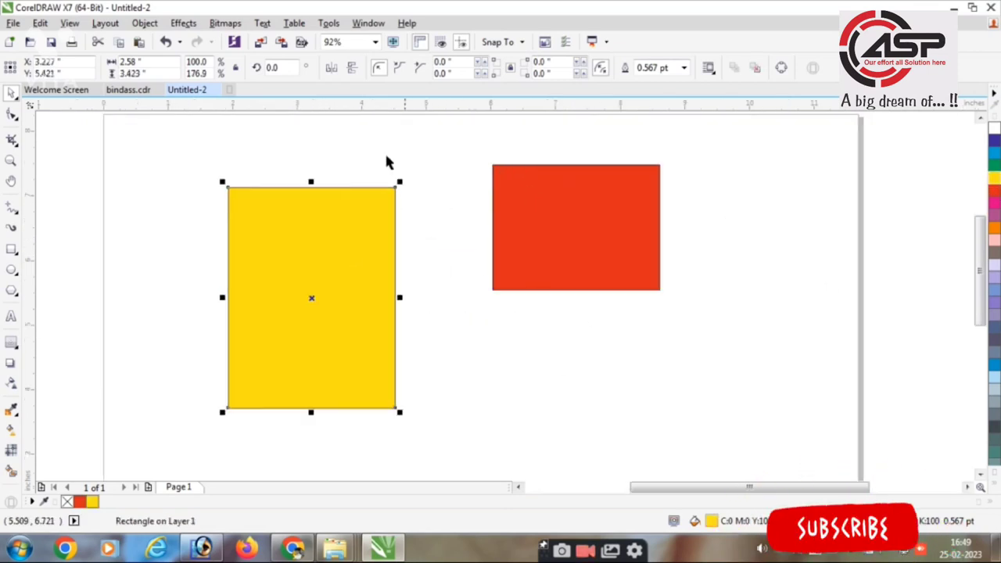
{"action": "left_click", "coordinate": [670, 69]}
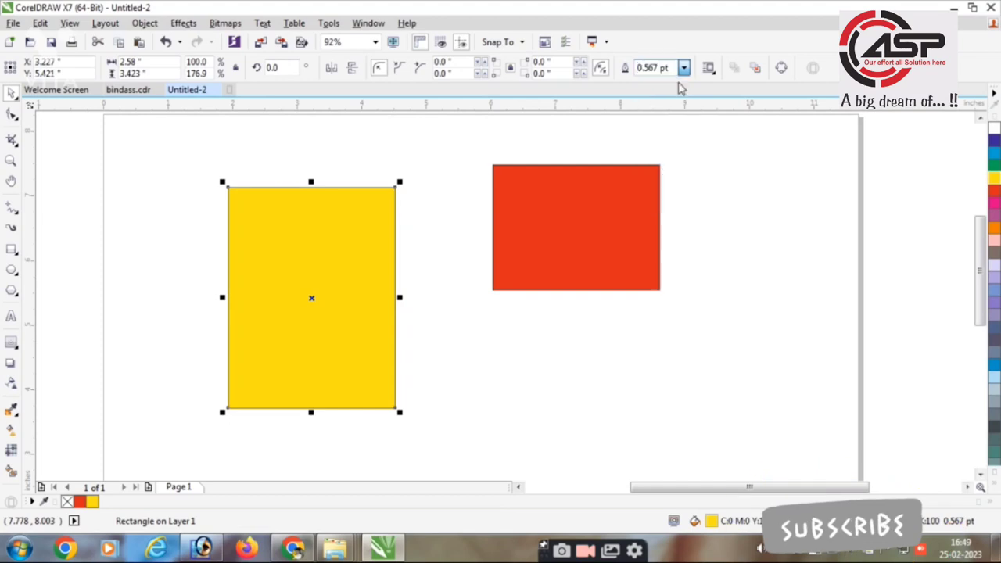
{"action": "left_click", "coordinate": [611, 244]}
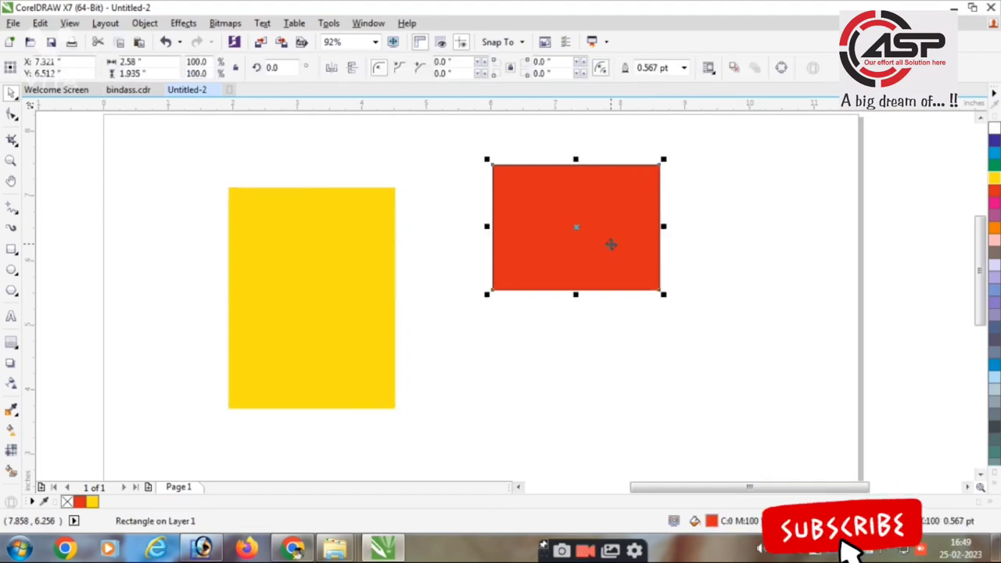
{"action": "right_click", "coordinate": [596, 228]}
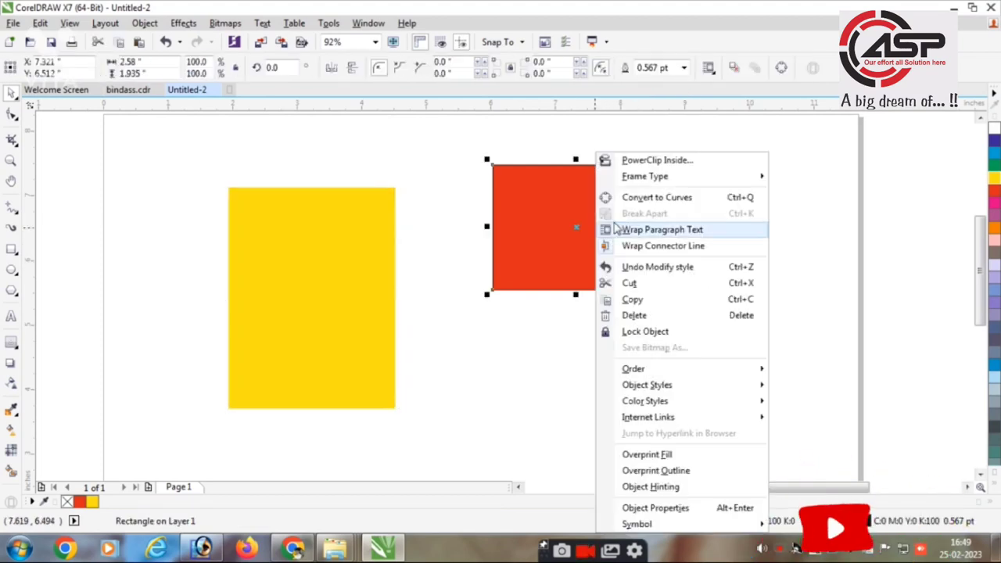
{"action": "left_click", "coordinate": [657, 160]}
{"action": "left_click", "coordinate": [393, 291]}
{"action": "key", "text": "ctrl+z"}
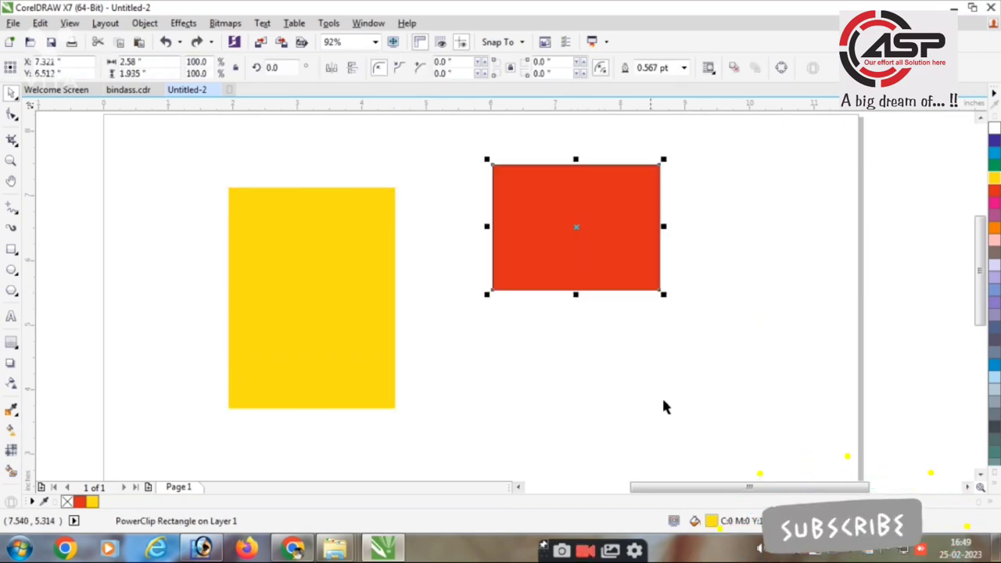
{"action": "left_click", "coordinate": [663, 406]}
{"action": "left_click", "coordinate": [585, 208]}
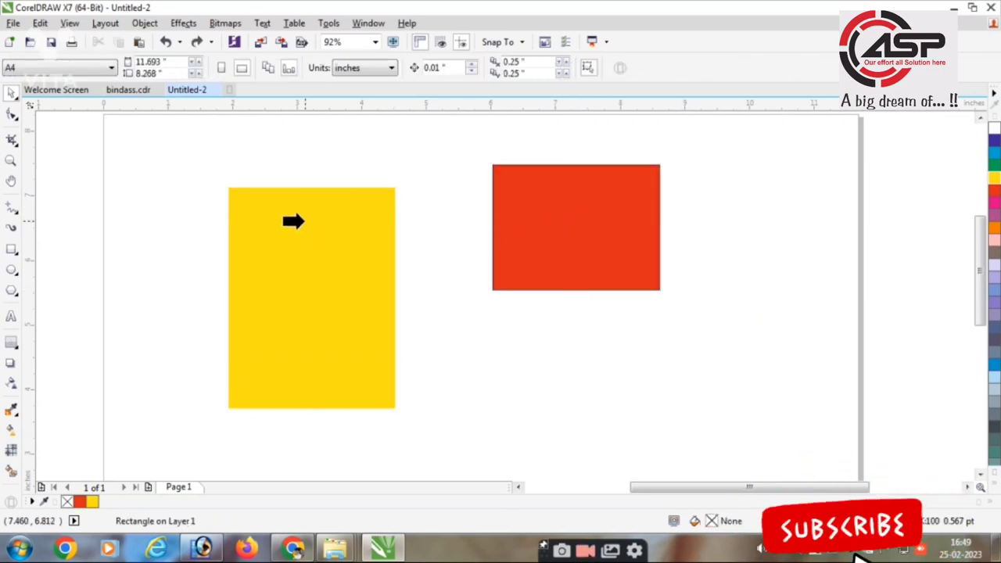
{"action": "left_click", "coordinate": [292, 221]}
{"action": "key", "text": "ctrl+z"}
{"action": "left_click", "coordinate": [546, 362]}
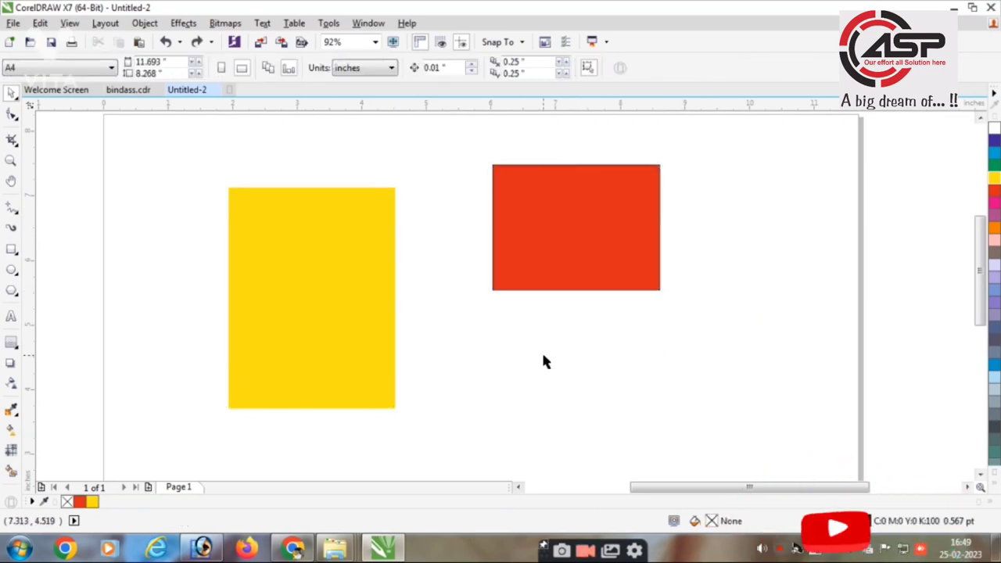
{"action": "scroll", "coordinate": [545, 362], "scroll_direction": "down", "scroll_amount": 3}
{"action": "scroll", "coordinate": [664, 331], "scroll_direction": "up", "scroll_amount": 1}
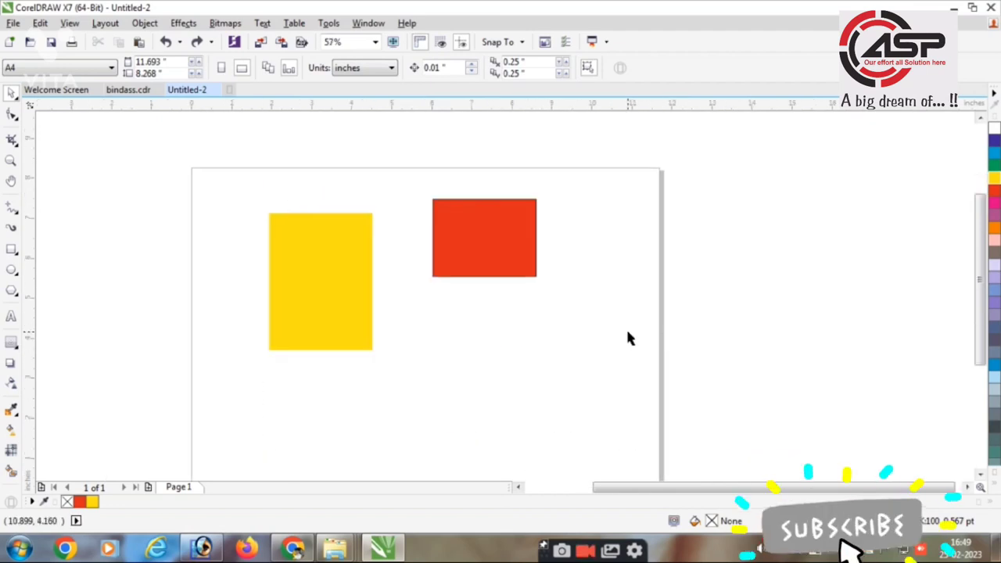
- Preview the Ctrl+J options, then add an enlarged 'ctrl+j' text label on the page
{"action": "key", "text": "ctrl+j"}
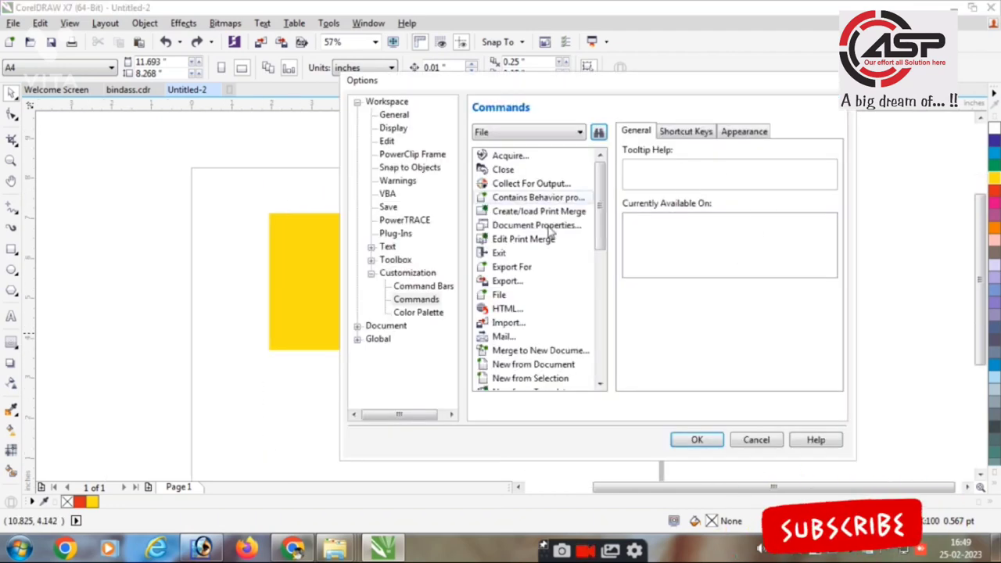
{"action": "key", "text": "Escape"}
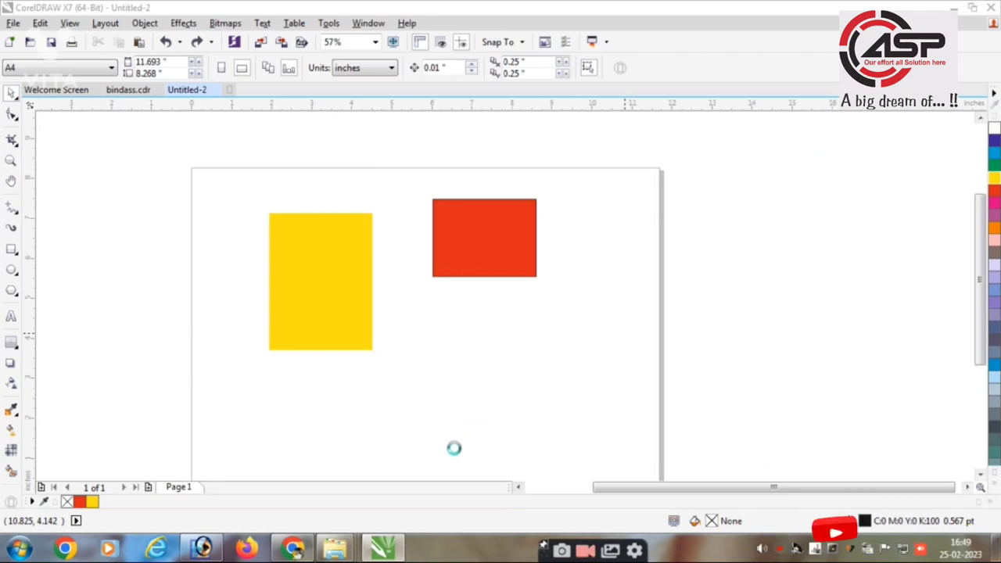
{"action": "key", "text": "F8"}
{"action": "left_click", "coordinate": [421, 443]}
{"action": "type", "text": "ctrl+j"}
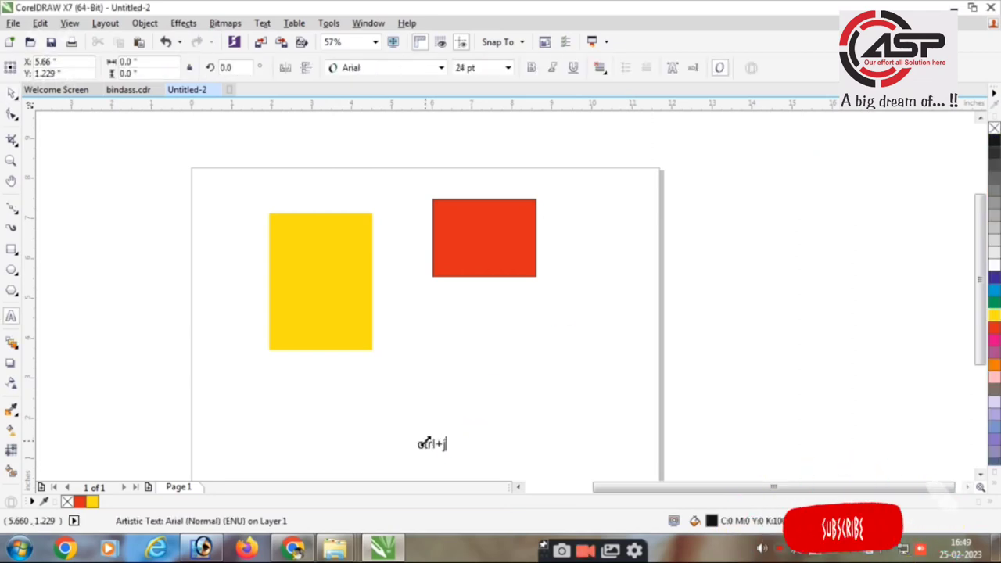
{"action": "key", "text": "ctrl+space"}
{"action": "mouse_move", "coordinate": [451, 433]}
{"action": "left_mouse_down"}
{"action": "mouse_move", "coordinate": [547, 369]}
{"action": "mouse_move", "coordinate": [579, 377]}
{"action": "left_mouse_up"}
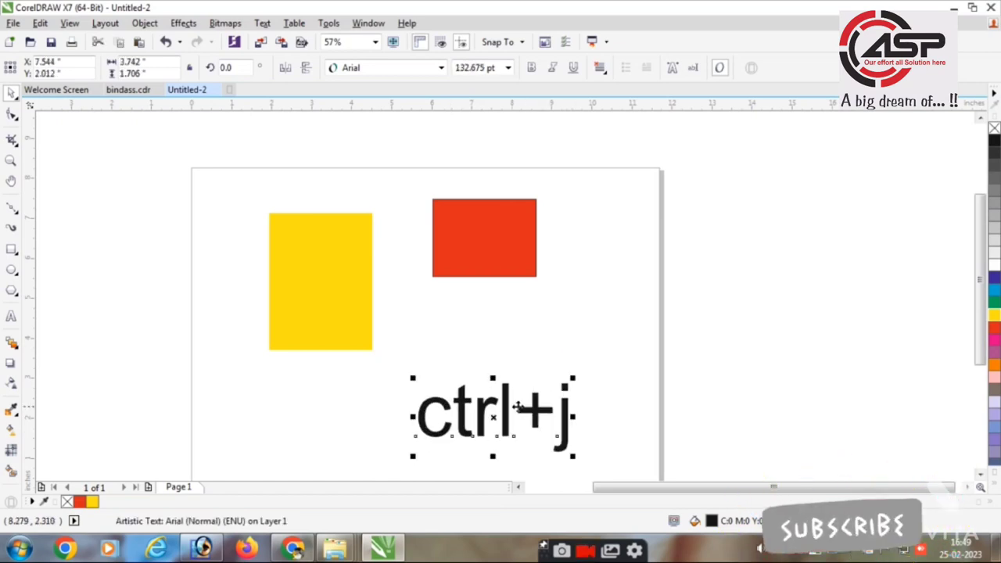
- Delete the ctrl+j label and bring up Options at Customization > Commands
{"action": "key", "text": "Escape"}
{"action": "left_click_drag", "start_coordinate": [470, 415], "coordinate": [417, 412]}
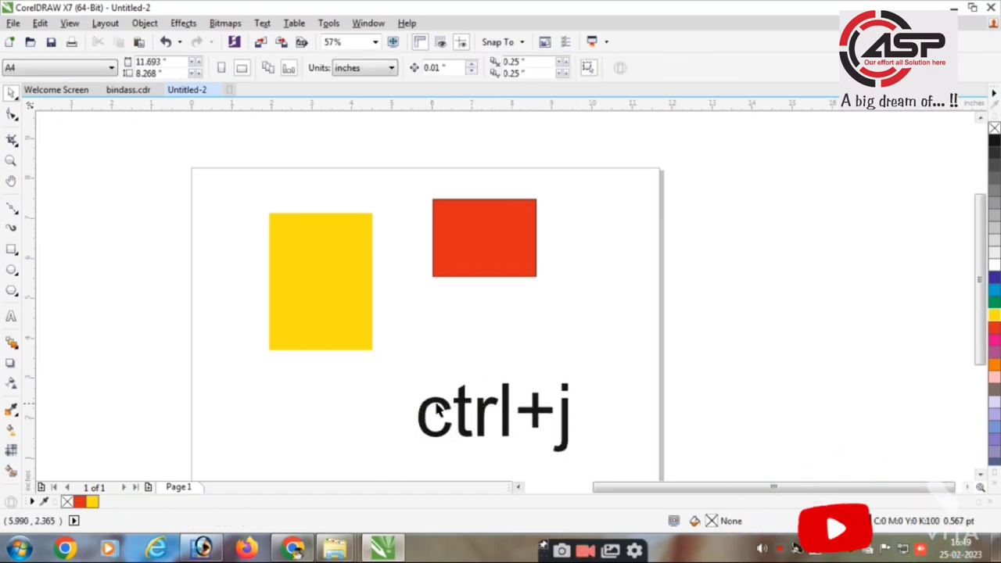
{"action": "key", "text": "Delete"}
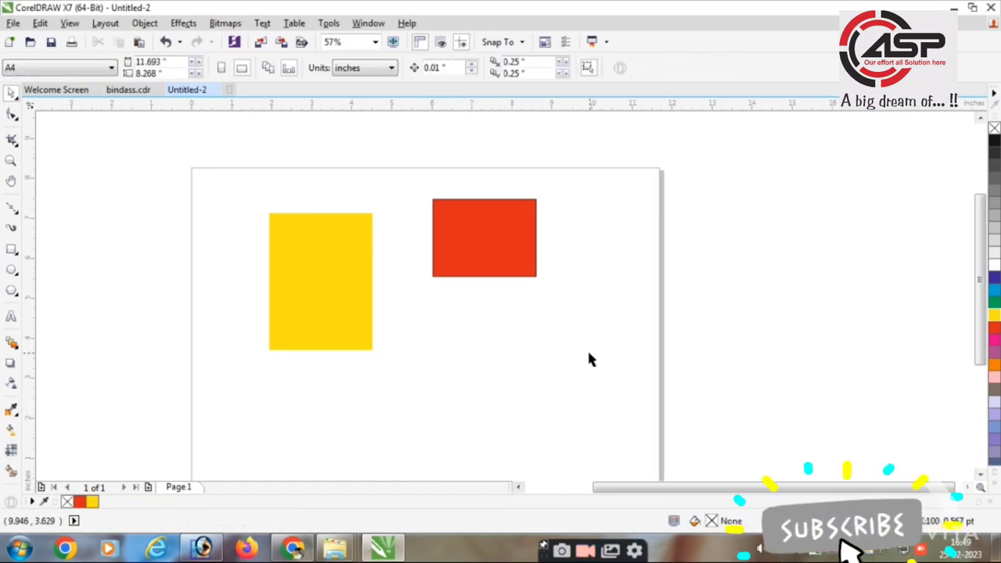
{"action": "key", "text": "ctrl+j"}
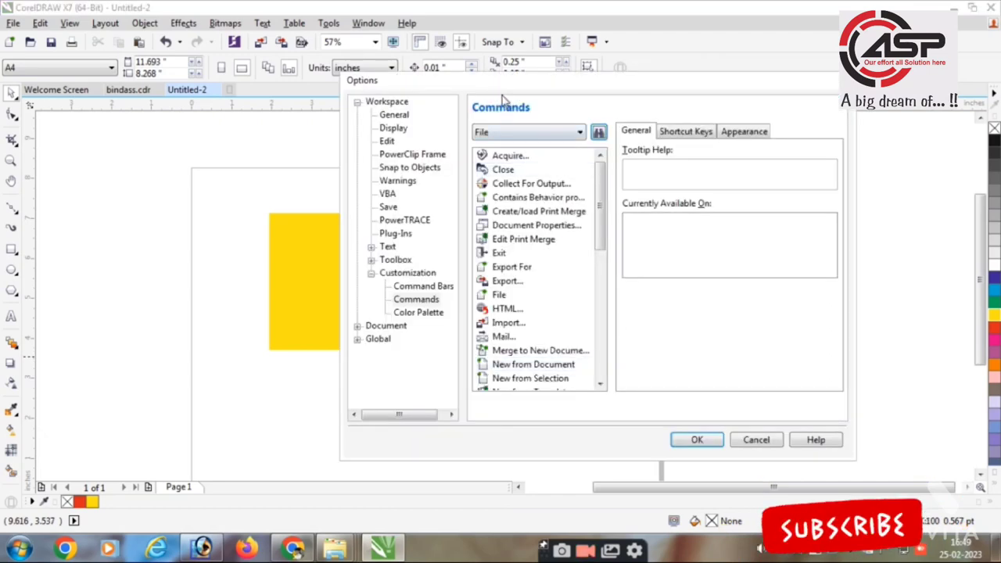
- Move the Options dialog right and show the Shortcut Keys tab for File commands
{"action": "left_click_drag", "start_coordinate": [504, 100], "coordinate": [595, 90]}
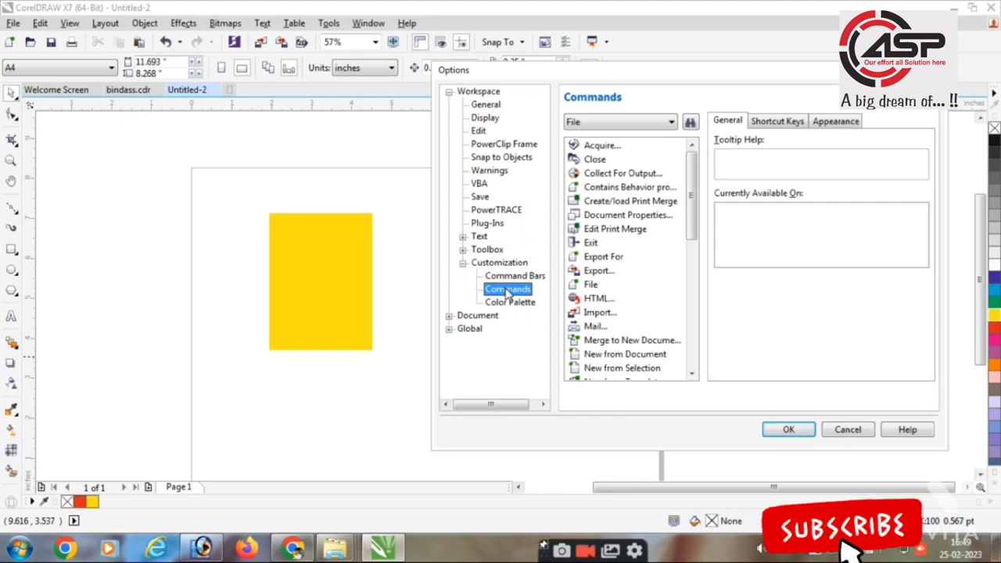
{"action": "left_click", "coordinate": [607, 125]}
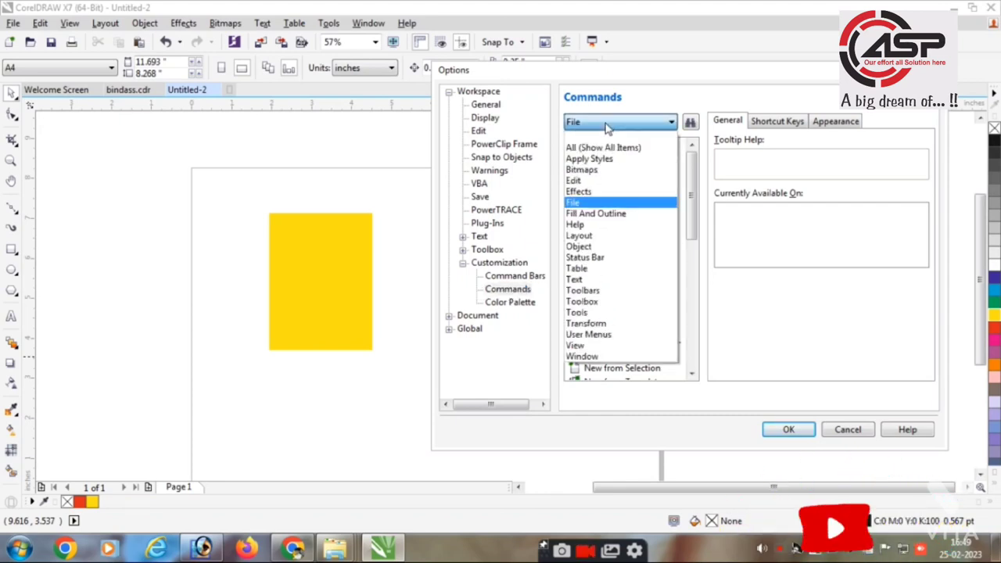
{"action": "left_click", "coordinate": [800, 159]}
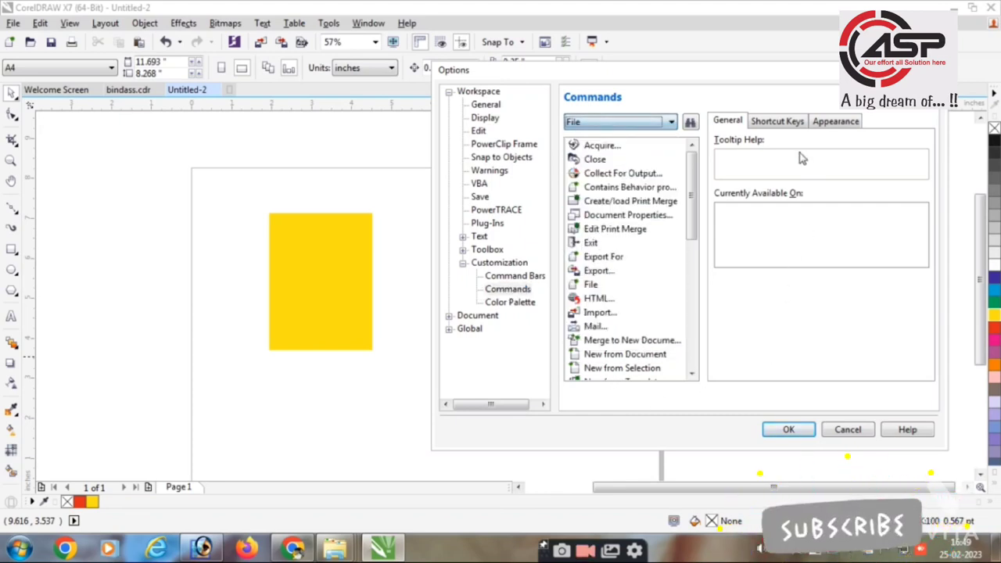
{"action": "left_click", "coordinate": [782, 123]}
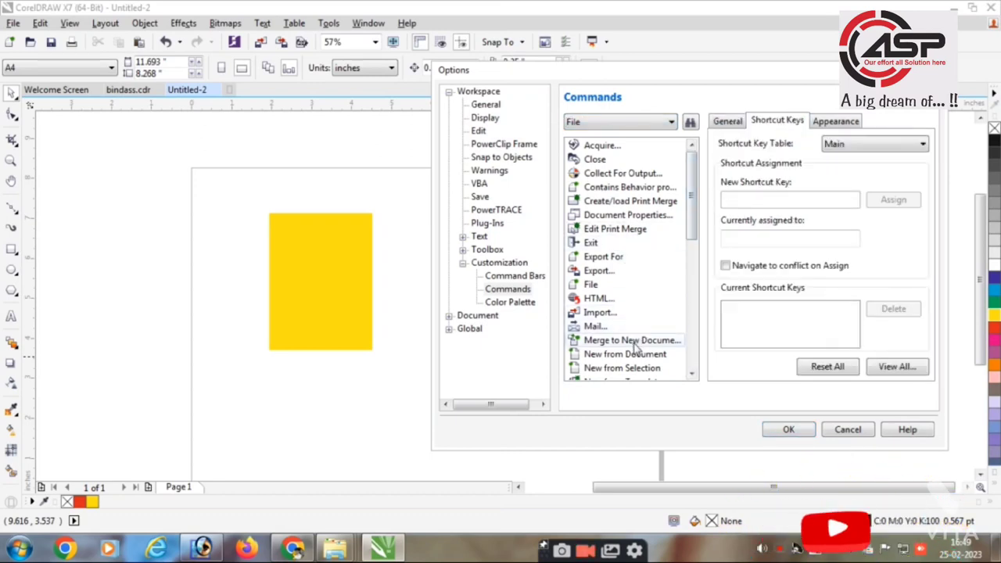
- Switch the command category to Bitmaps and browse its command list
{"action": "left_click", "coordinate": [628, 122]}
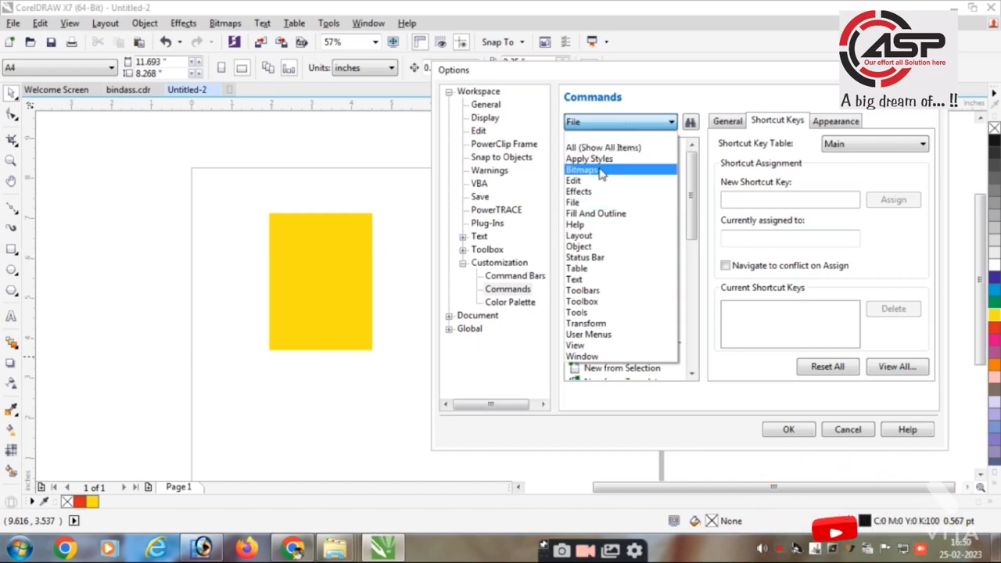
{"action": "left_click", "coordinate": [599, 170]}
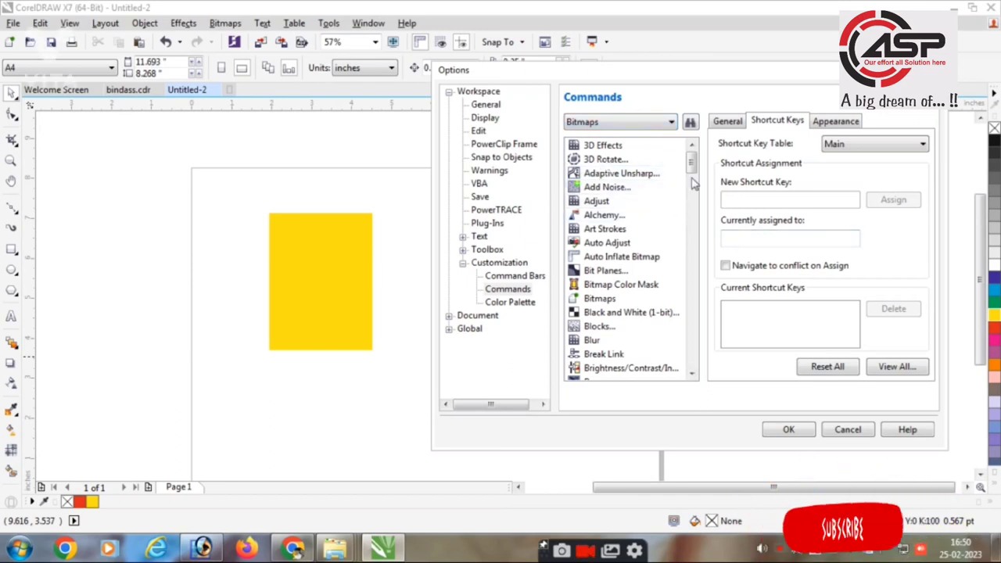
{"action": "mouse_move", "coordinate": [691, 163]}
{"action": "left_mouse_down"}
{"action": "mouse_move", "coordinate": [678, 379]}
{"action": "mouse_move", "coordinate": [669, 269]}
{"action": "left_mouse_up"}
{"action": "left_click", "coordinate": [626, 203]}
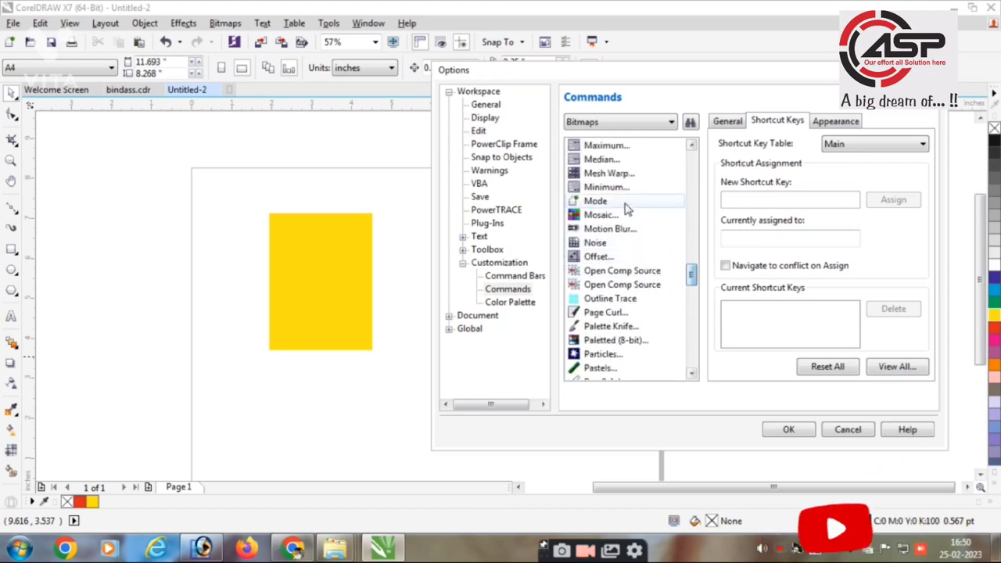
{"action": "key", "text": "b"}
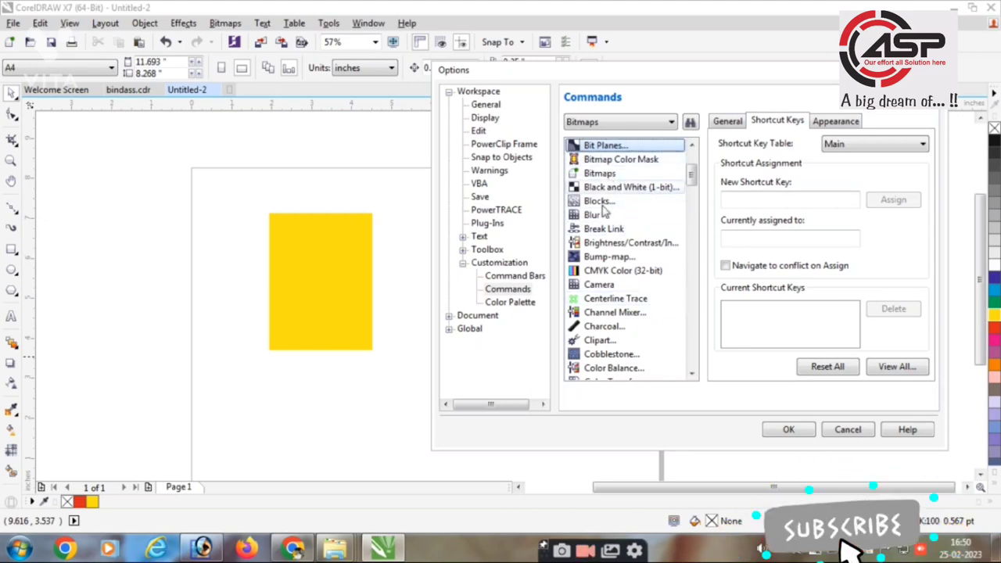
- Check the Convert to Bitmap menu entry, then select Convert to Bitmap in the list
{"action": "left_click", "coordinate": [229, 27]}
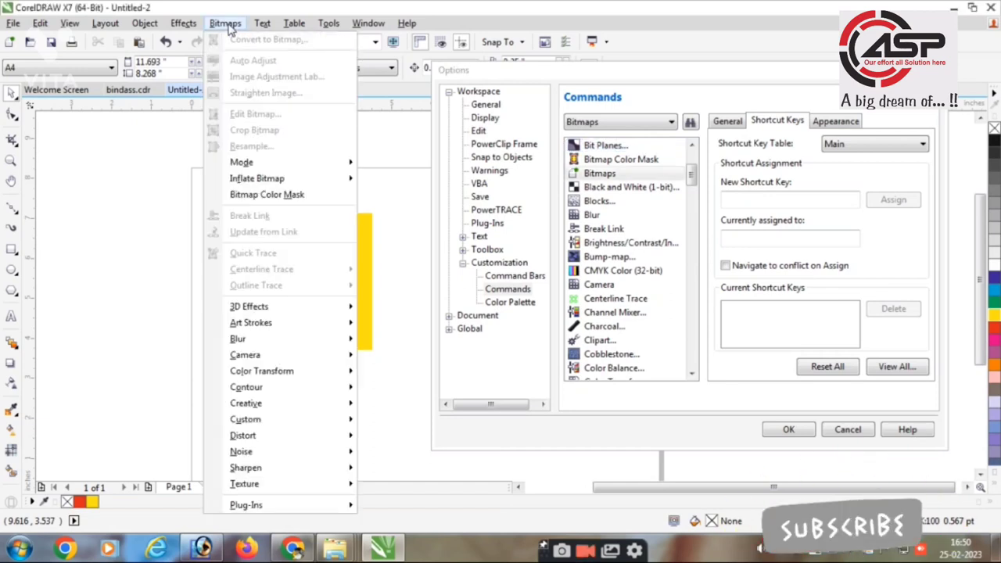
{"action": "left_click", "coordinate": [226, 23]}
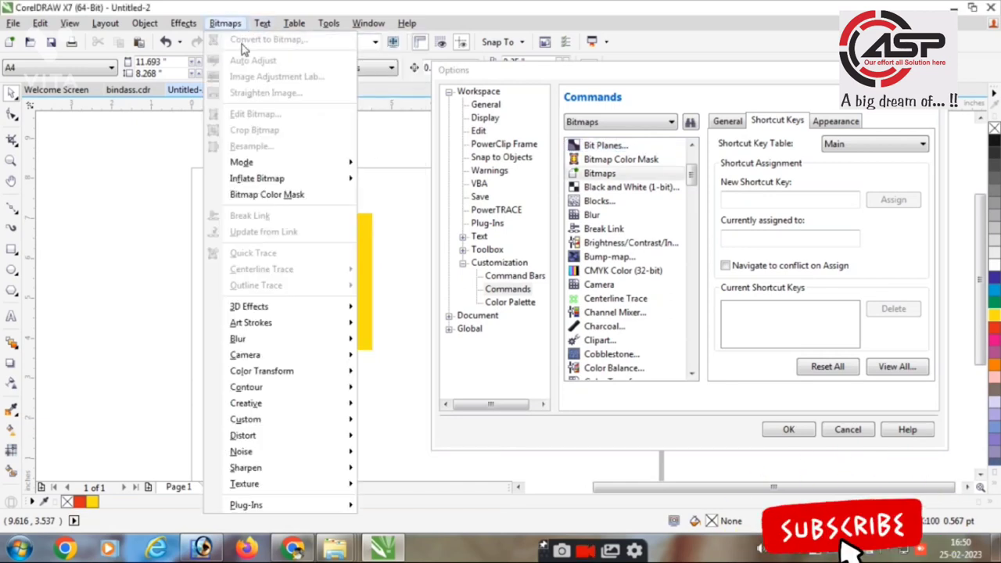
{"action": "left_click", "coordinate": [242, 40]}
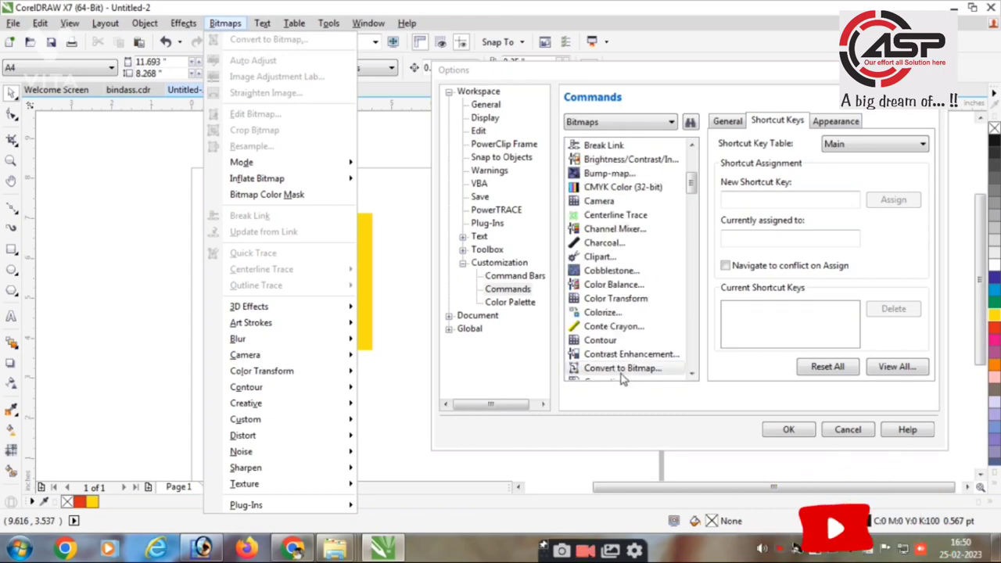
{"action": "scroll", "coordinate": [657, 374], "scroll_direction": "down", "scroll_amount": 10}
{"action": "left_click", "coordinate": [653, 367]}
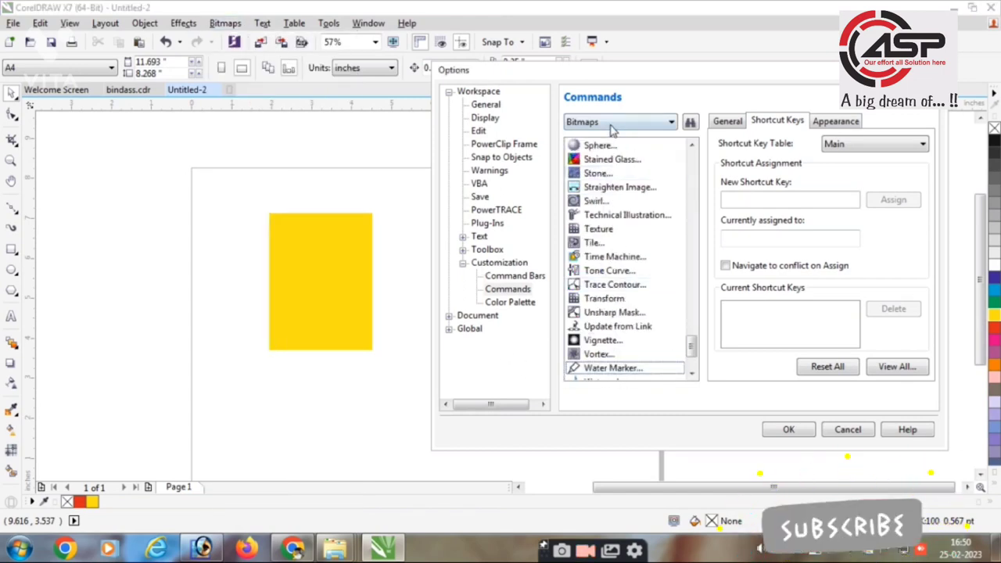
{"action": "scroll", "coordinate": [640, 242], "scroll_direction": "down", "scroll_amount": 3}
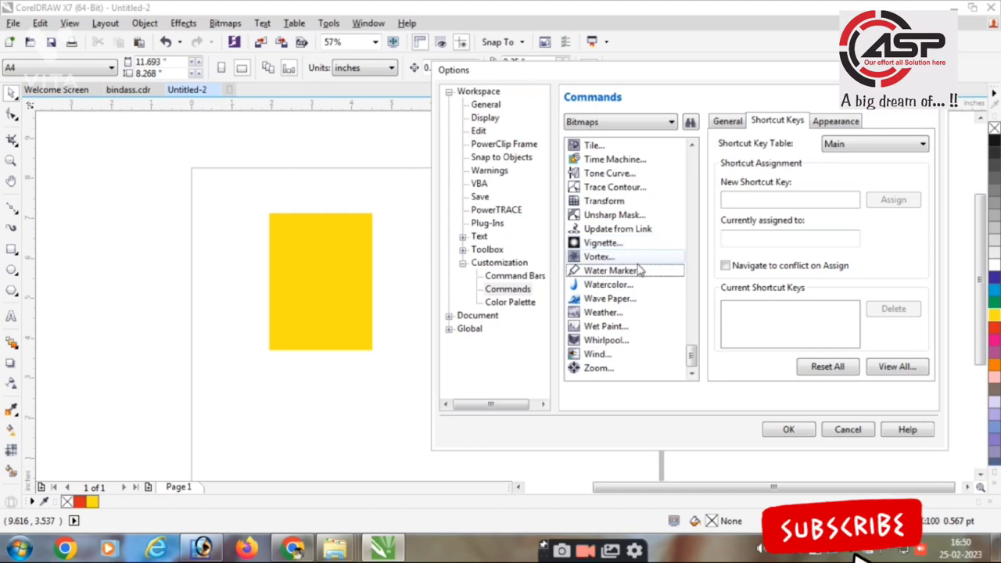
{"action": "scroll", "coordinate": [647, 309], "scroll_direction": "up", "scroll_amount": 3}
{"action": "scroll", "coordinate": [648, 305], "scroll_direction": "up", "scroll_amount": 2}
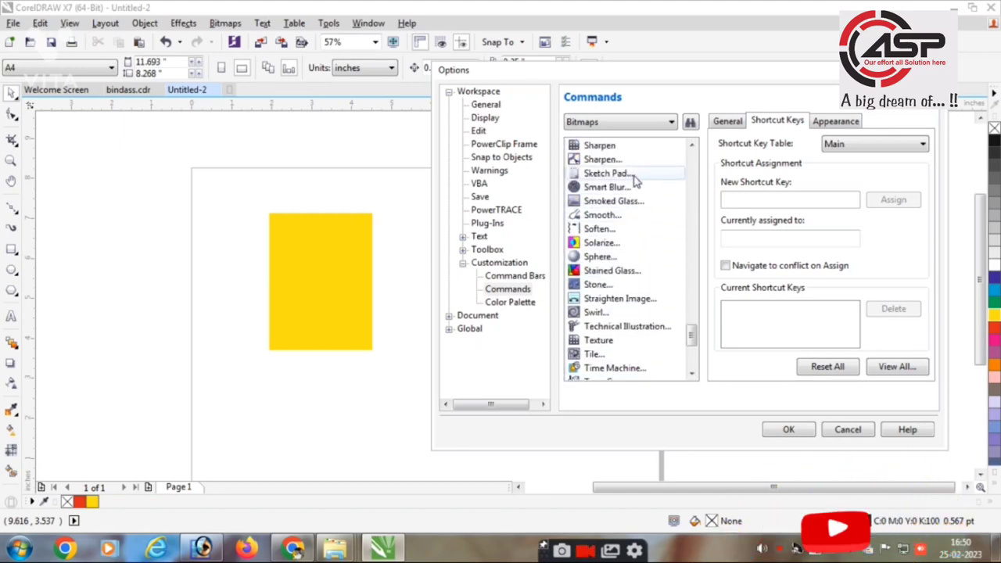
{"action": "key", "text": "c"}
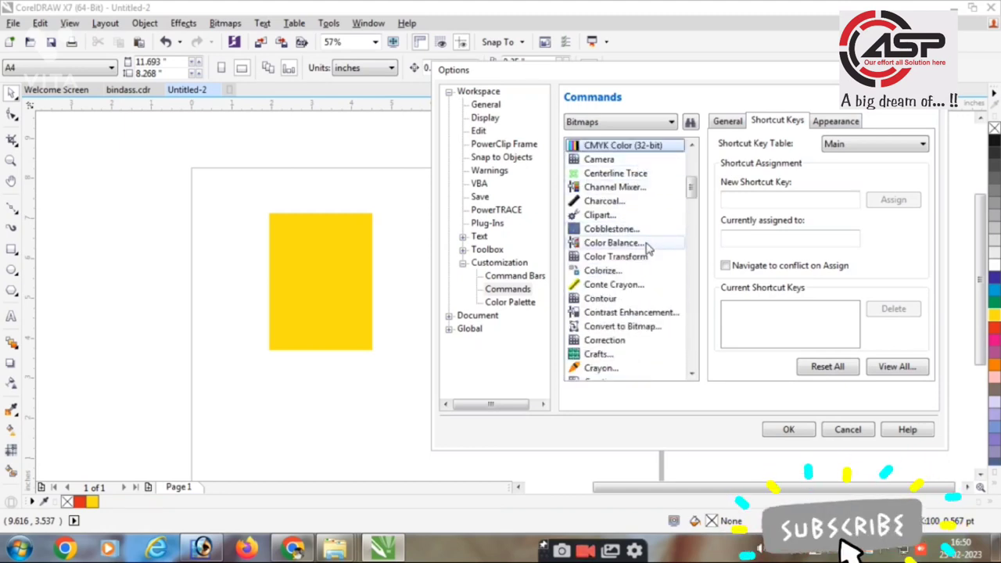
{"action": "left_click", "coordinate": [635, 328]}
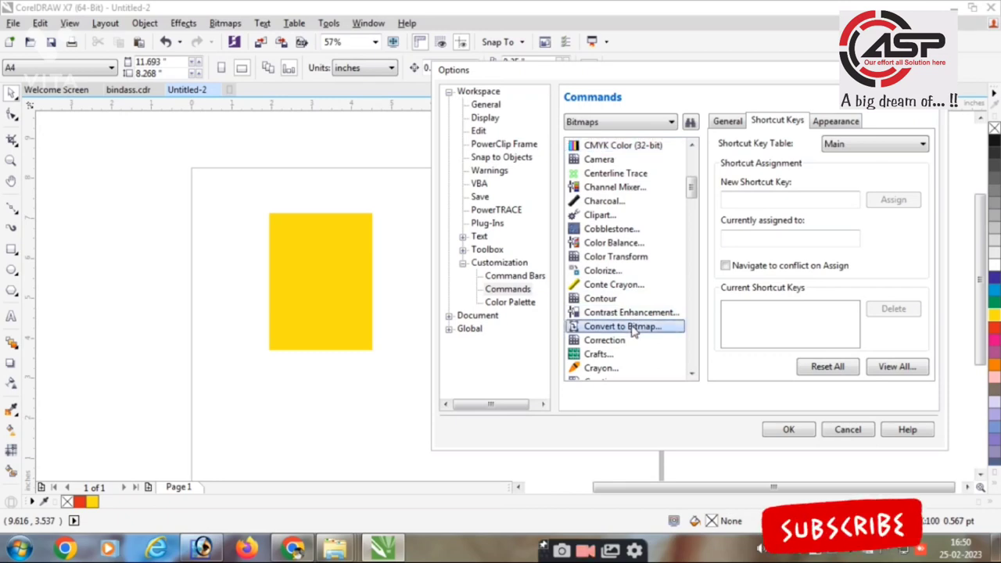
- Assign W as Convert to Bitmap's shortcut key and close Options with OK
{"action": "left_click", "coordinate": [736, 199]}
{"action": "type", "text": "W"}
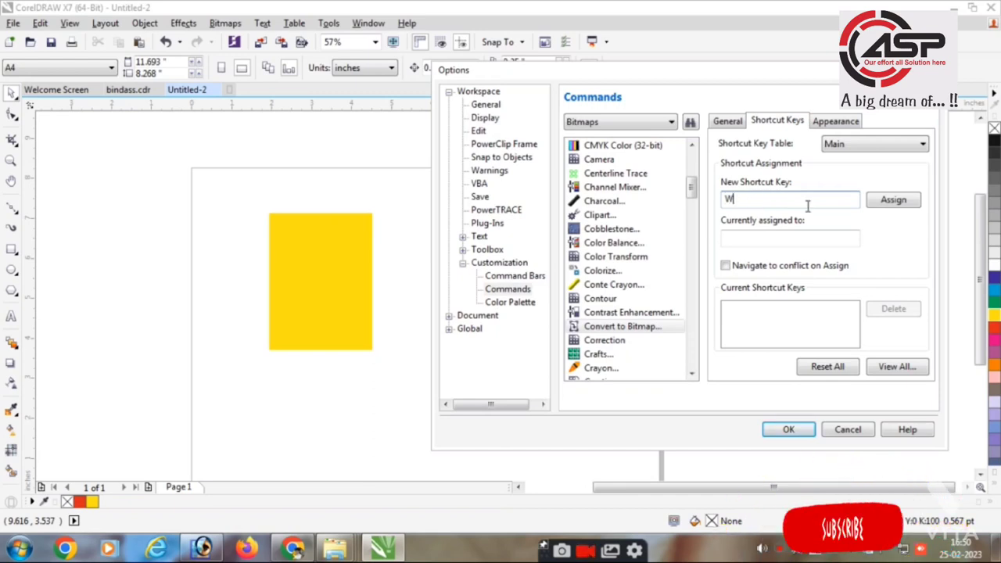
{"action": "left_click", "coordinate": [893, 200]}
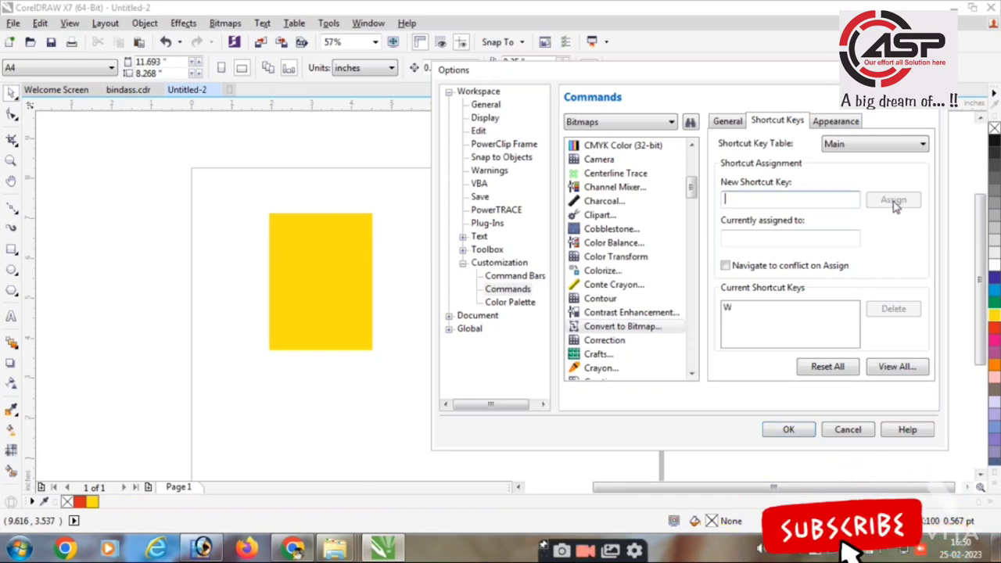
{"action": "left_click", "coordinate": [788, 431]}
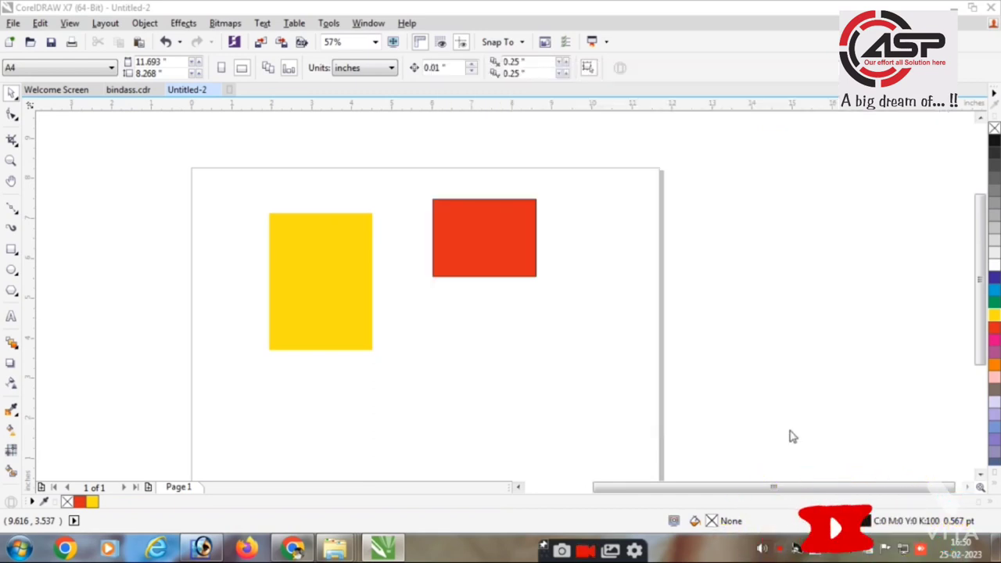
- Convert the red rectangle to a bitmap with W and move it beside the yellow one
{"action": "left_click", "coordinate": [535, 233]}
{"action": "key", "text": "w"}
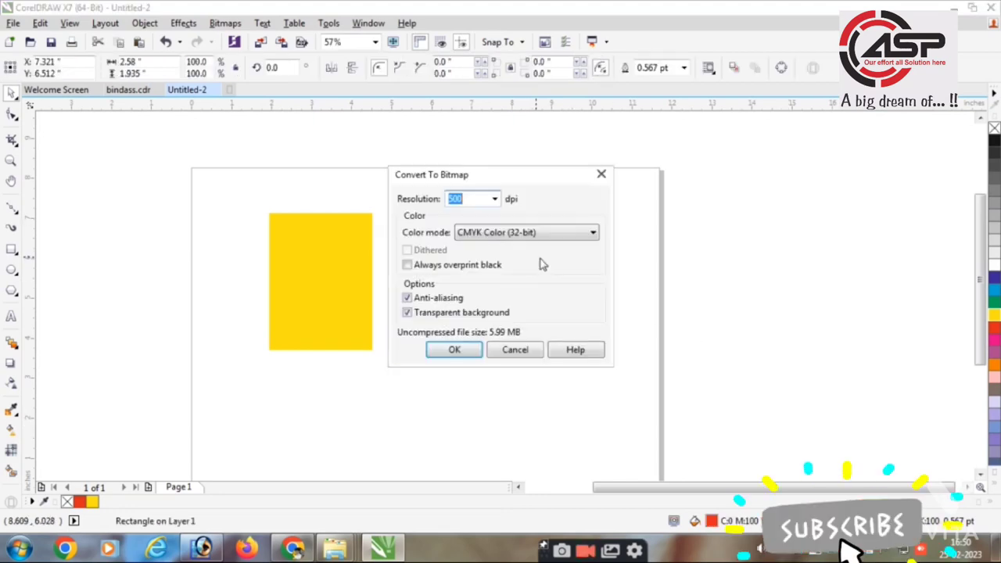
{"action": "key", "text": "Return"}
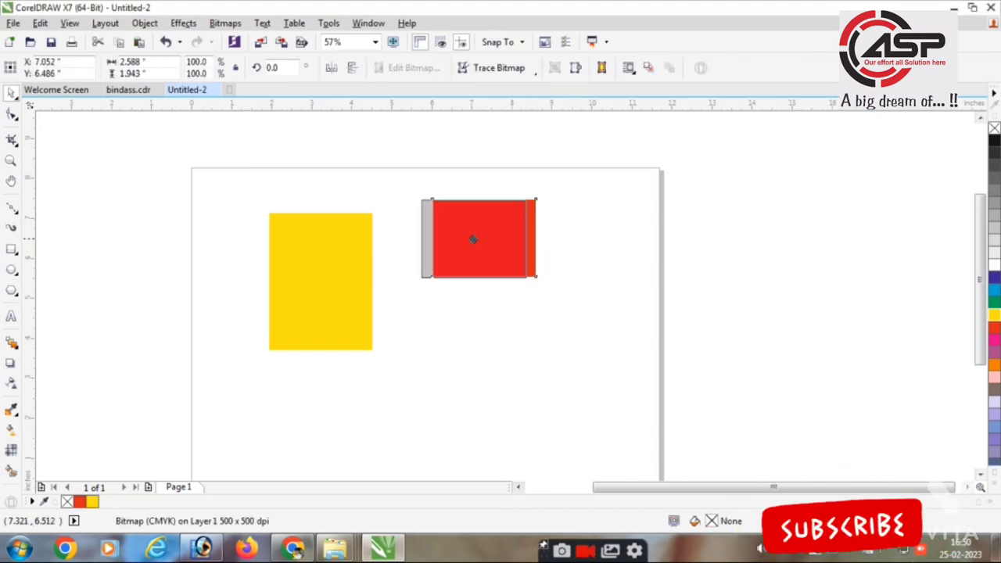
{"action": "mouse_move", "coordinate": [493, 242]}
{"action": "left_mouse_down"}
{"action": "mouse_move", "coordinate": [519, 223]}
{"action": "mouse_move", "coordinate": [438, 247]}
{"action": "left_mouse_up"}
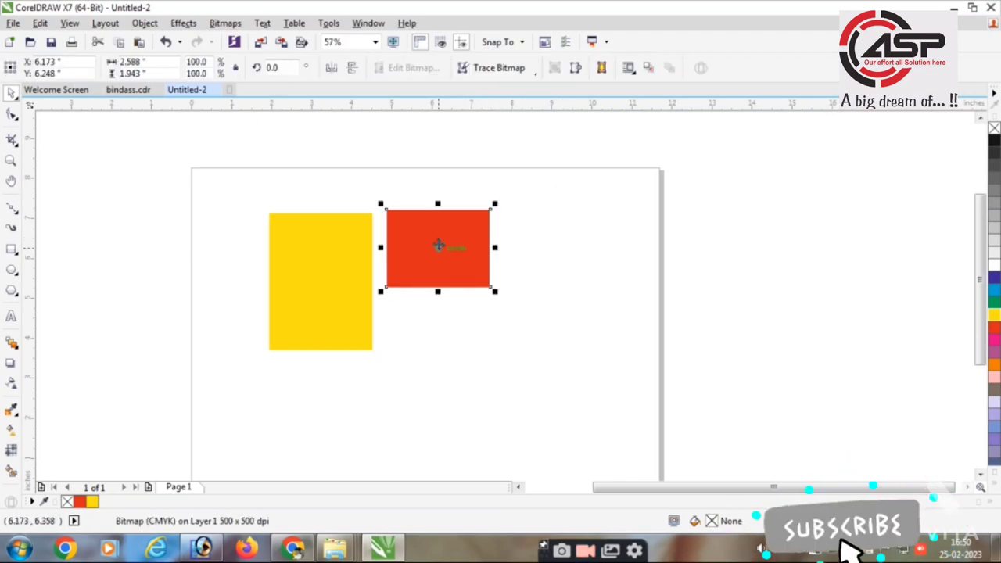
{"action": "key", "text": "ctrl+j"}
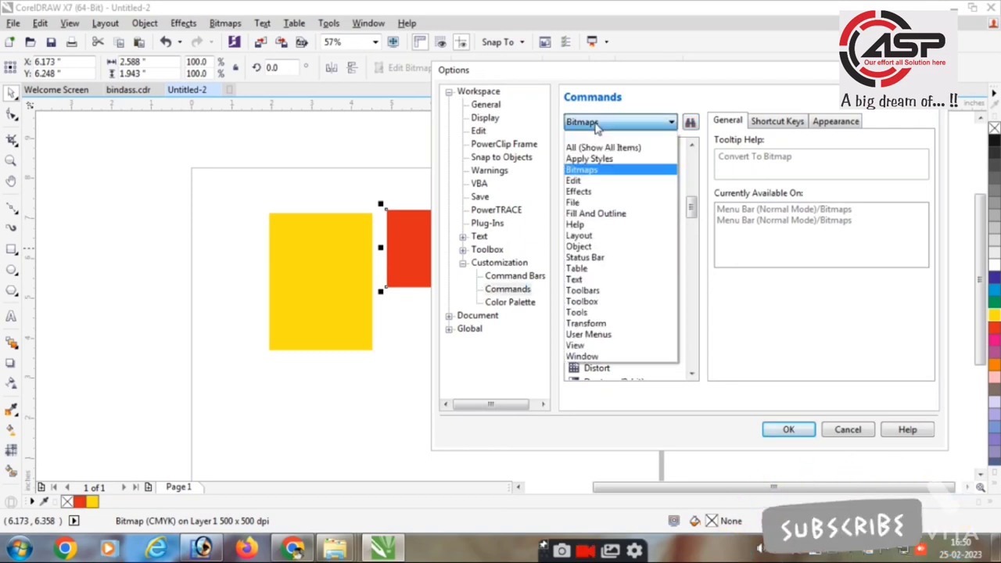
- Set the command category to All (Show All Items) and jump to P commands
{"action": "left_click", "coordinate": [599, 123]}
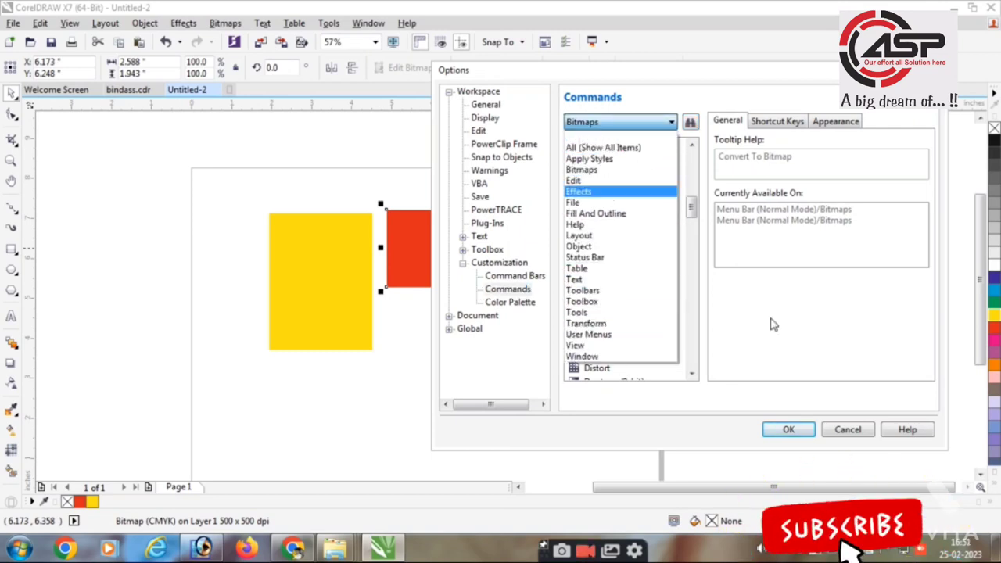
{"action": "left_click", "coordinate": [592, 123]}
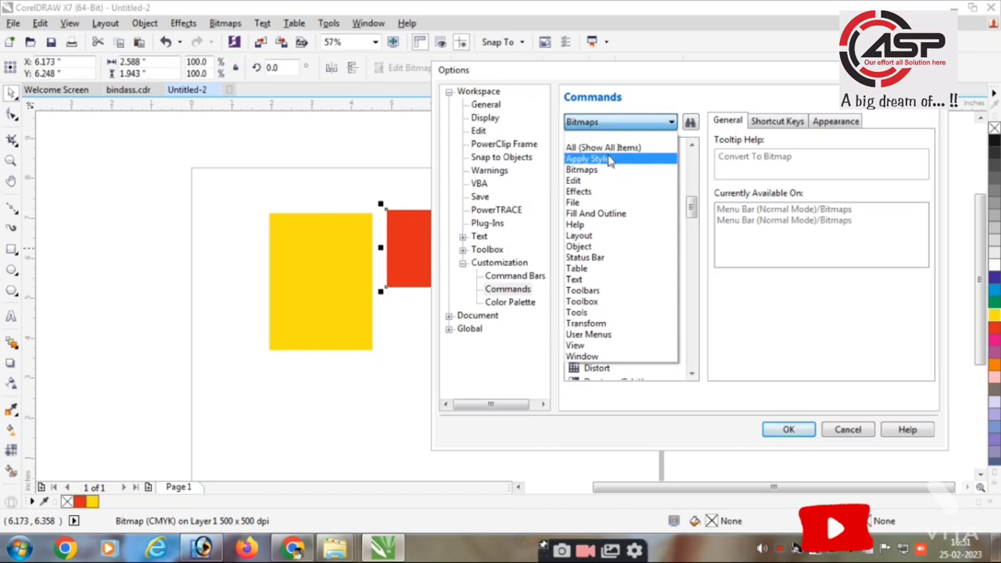
{"action": "left_click", "coordinate": [618, 147]}
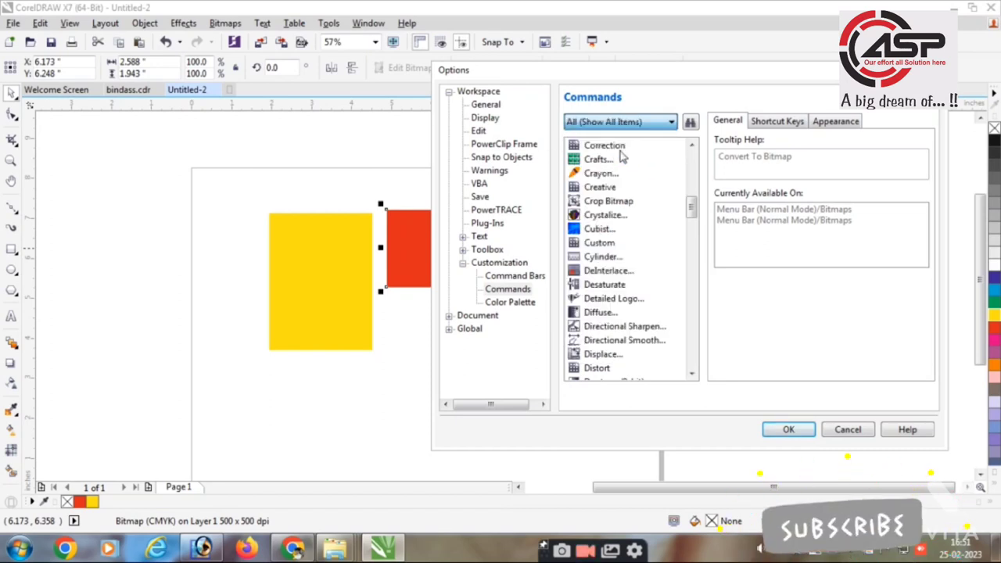
{"action": "key", "text": "Tab"}
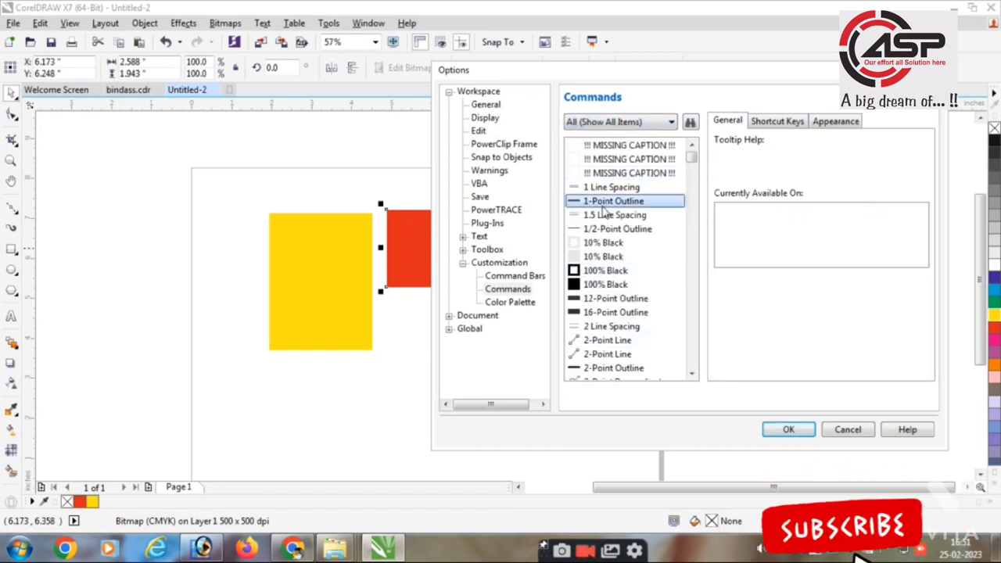
{"action": "key", "text": "p"}
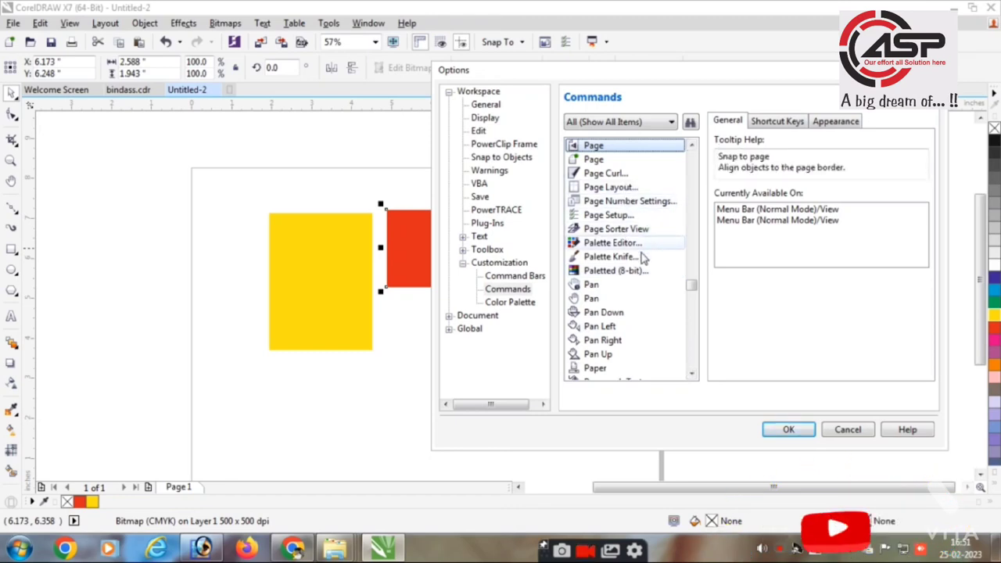
- Select Place Inside Frame and view its shortcut key, Q
{"action": "scroll", "coordinate": [636, 356], "scroll_direction": "down", "scroll_amount": 1}
{"action": "scroll", "coordinate": [640, 360], "scroll_direction": "down", "scroll_amount": 1}
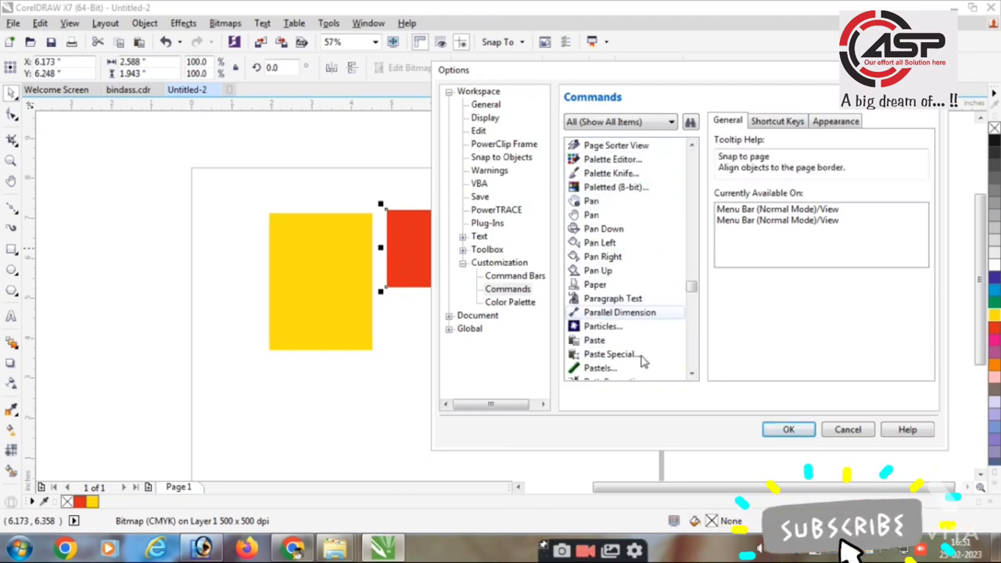
{"action": "scroll", "coordinate": [643, 361], "scroll_direction": "down", "scroll_amount": 1}
{"action": "scroll", "coordinate": [644, 362], "scroll_direction": "down", "scroll_amount": 1}
{"action": "scroll", "coordinate": [643, 362], "scroll_direction": "down", "scroll_amount": 1}
{"action": "scroll", "coordinate": [643, 360], "scroll_direction": "down", "scroll_amount": 1}
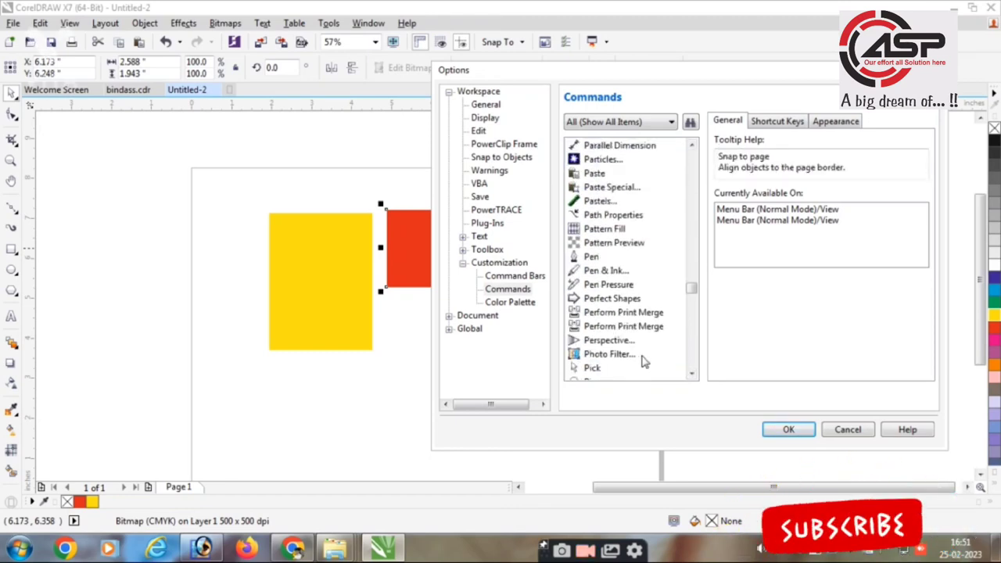
{"action": "scroll", "coordinate": [643, 360], "scroll_direction": "down", "scroll_amount": 1}
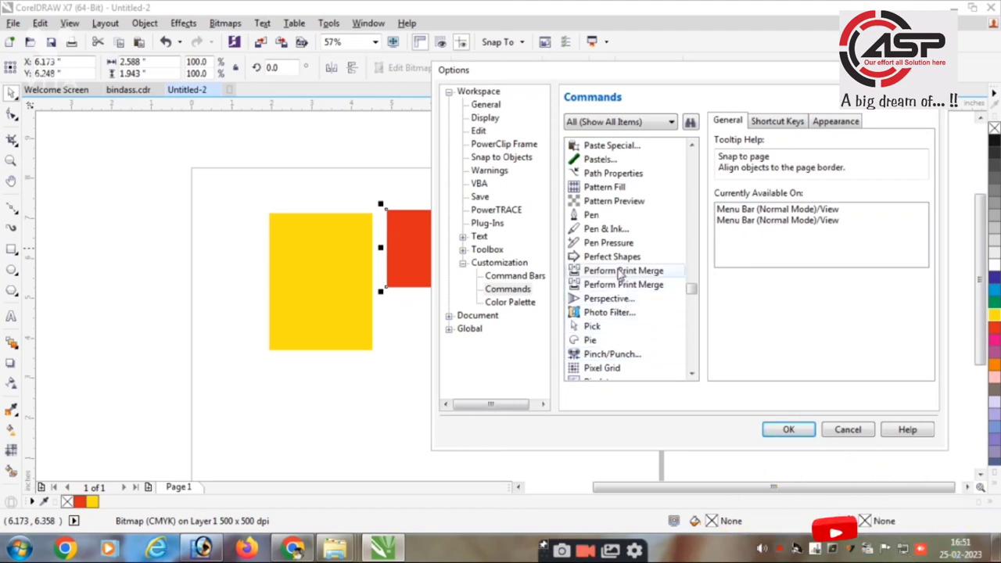
{"action": "scroll", "coordinate": [652, 341], "scroll_direction": "down", "scroll_amount": 1}
{"action": "scroll", "coordinate": [652, 341], "scroll_direction": "down", "scroll_amount": 1}
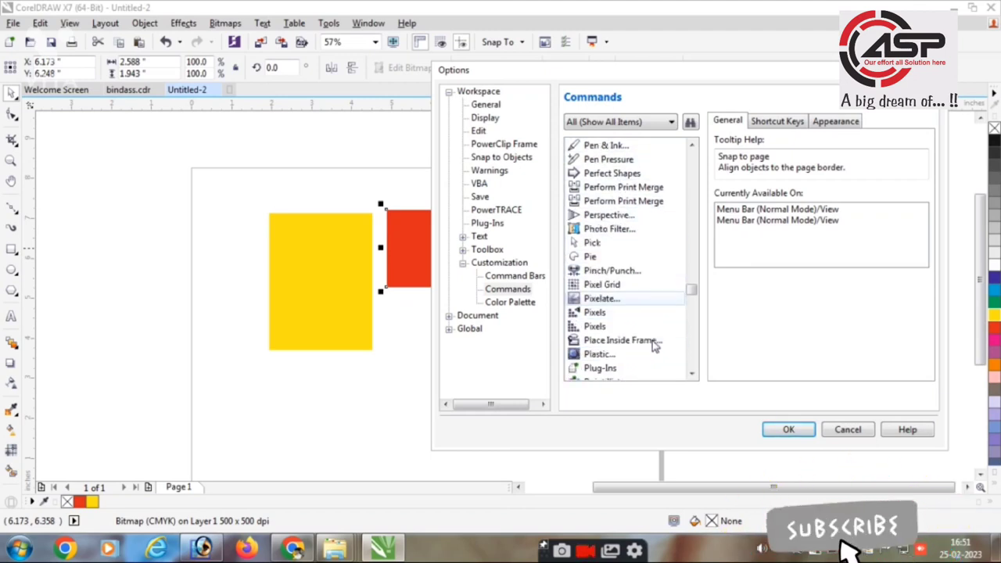
{"action": "scroll", "coordinate": [653, 342], "scroll_direction": "down", "scroll_amount": 1}
{"action": "left_click", "coordinate": [649, 299]}
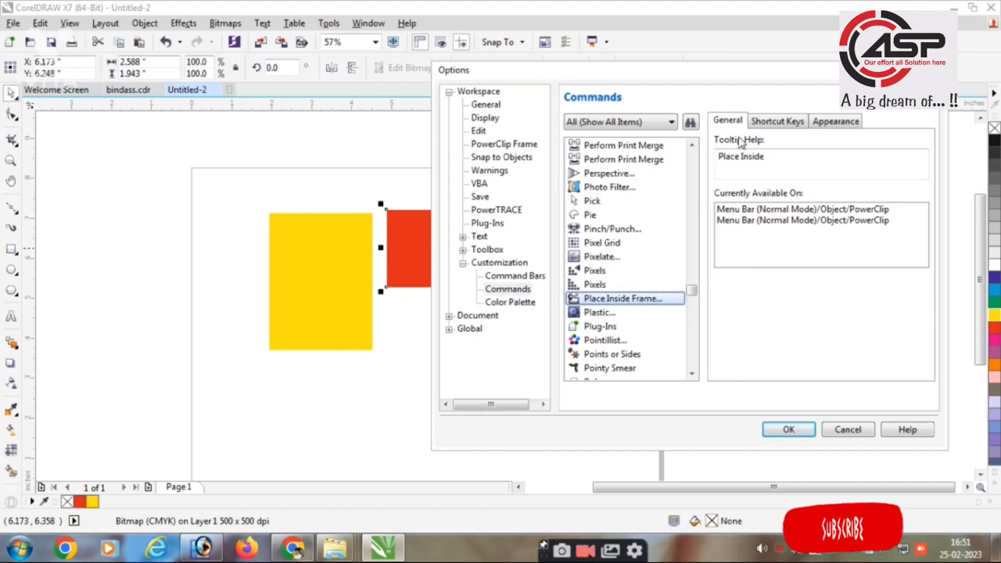
{"action": "left_click", "coordinate": [777, 120]}
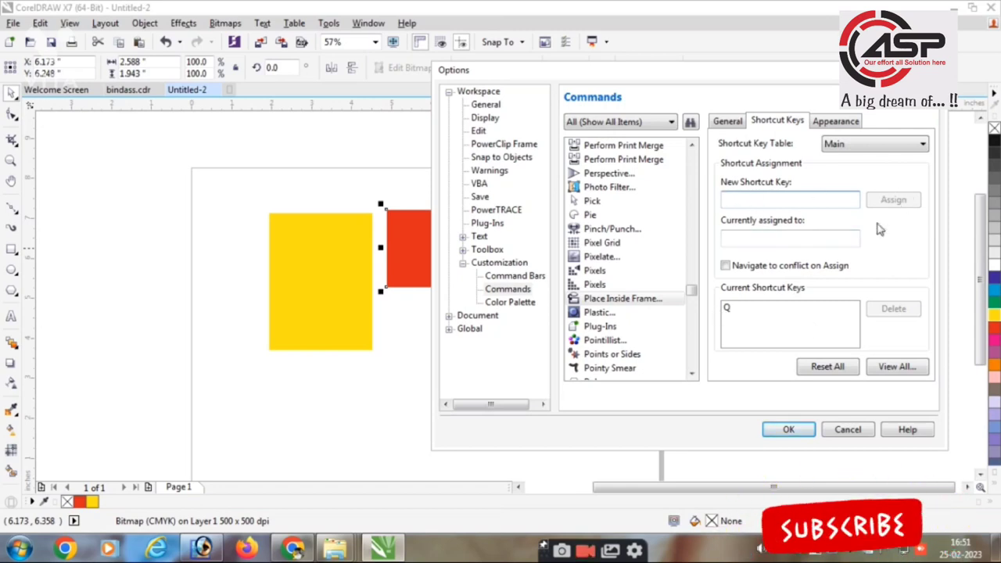
- Keep Q for Place Inside Frame and close Options with OK
{"action": "left_click", "coordinate": [786, 430]}
- PowerClip the red bitmap into the yellow rectangle using the Q shortcut
{"action": "key", "text": "q"}
{"action": "key", "text": "Escape"}
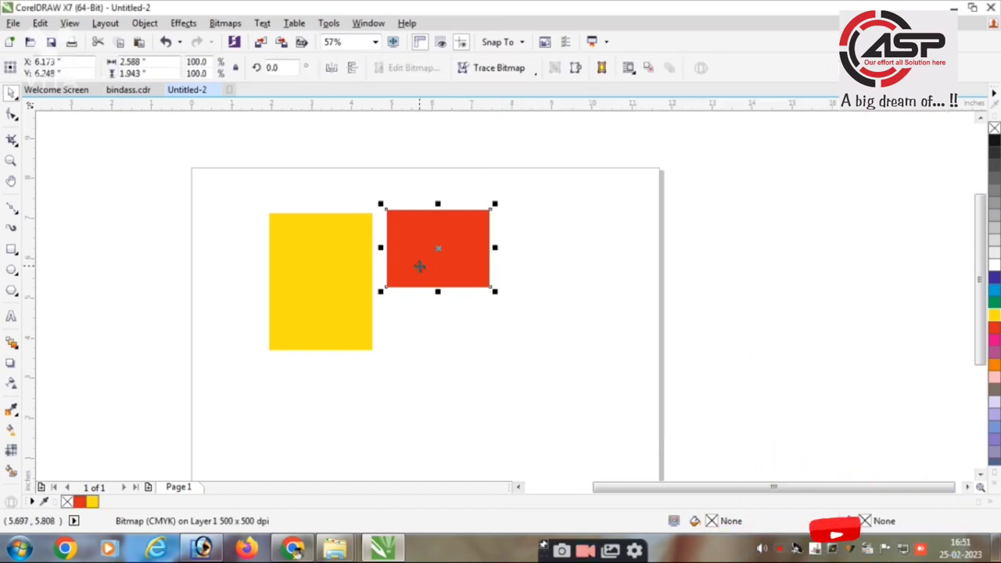
{"action": "key", "text": "q"}
{"action": "left_click", "coordinate": [392, 252]}
{"action": "left_click", "coordinate": [584, 344]}
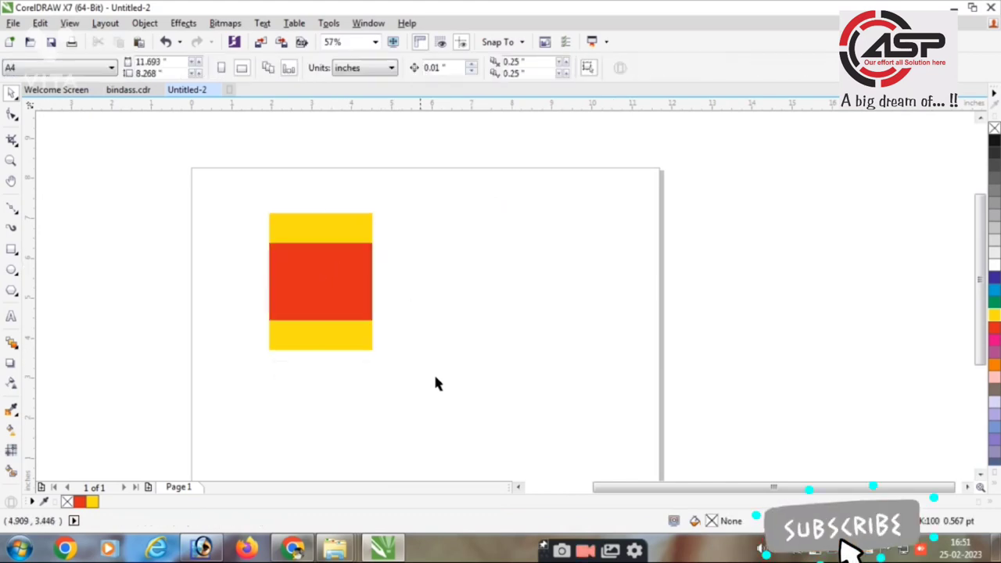
- Select the PowerClip rectangle and delete it
{"action": "left_click", "coordinate": [294, 303]}
{"action": "scroll", "coordinate": [626, 206], "scroll_direction": "down", "scroll_amount": 2}
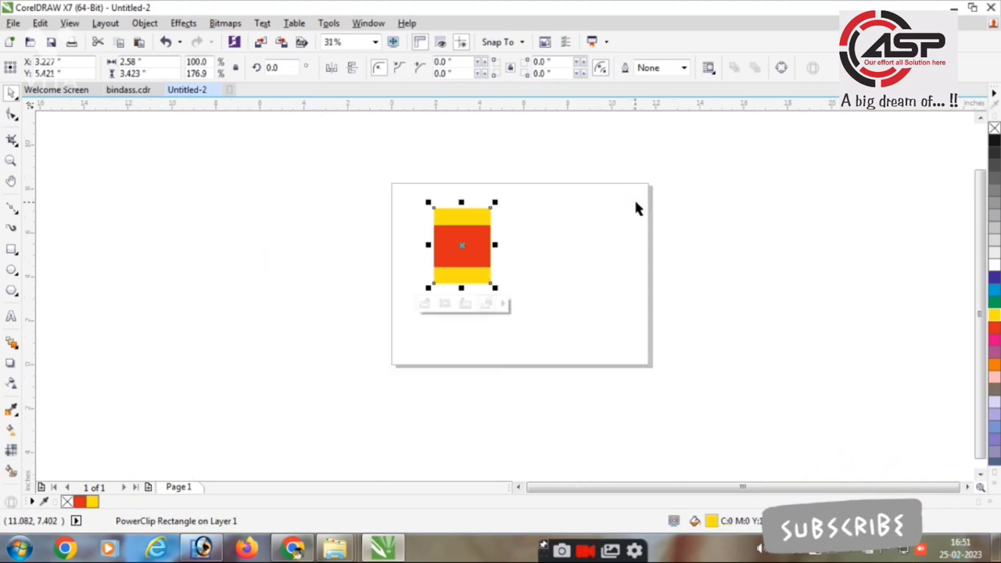
{"action": "scroll", "coordinate": [486, 277], "scroll_direction": "up", "scroll_amount": 2}
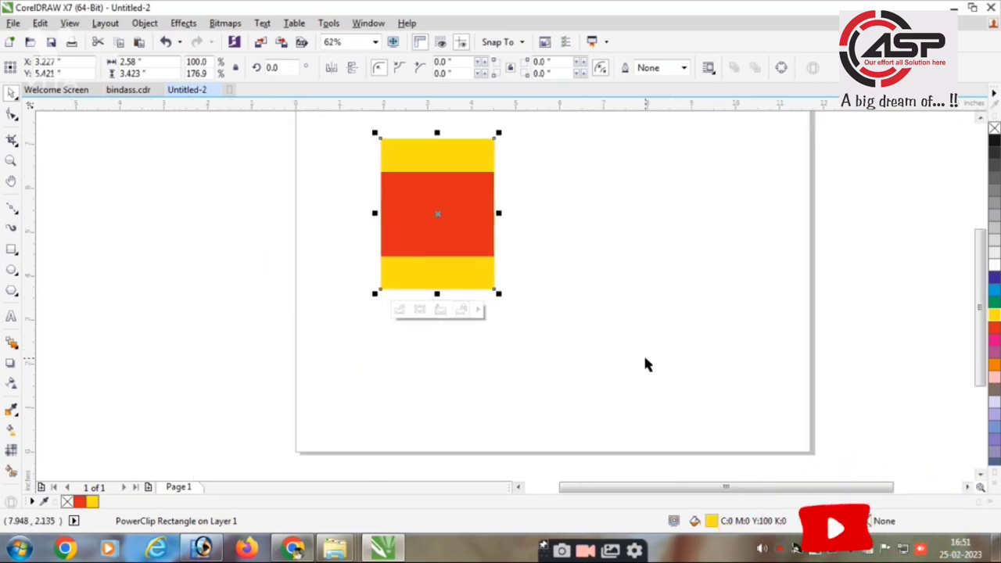
{"action": "key", "text": "Delete"}
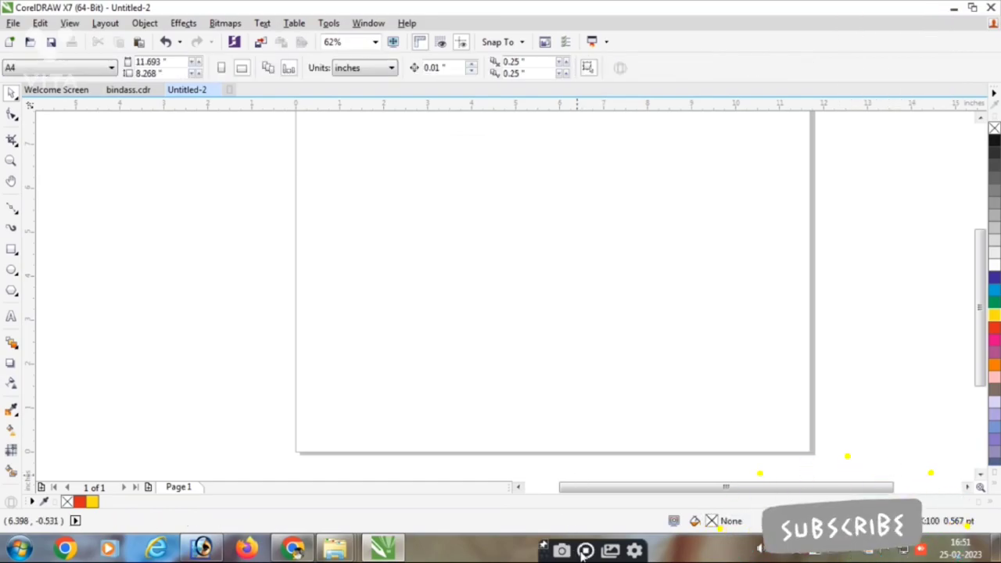